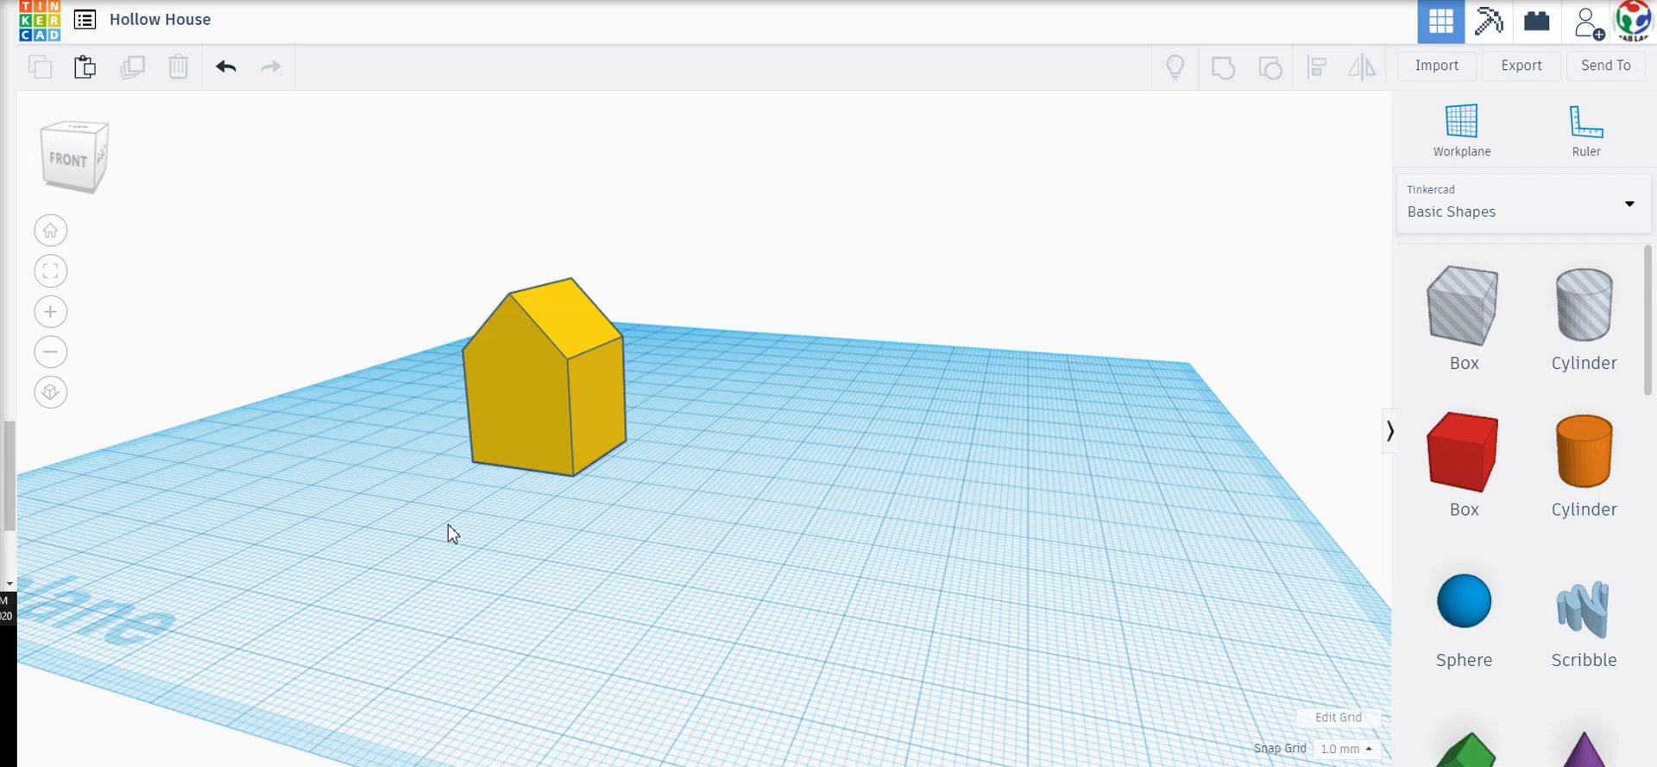
right_drag(489, 511, 469, 537)
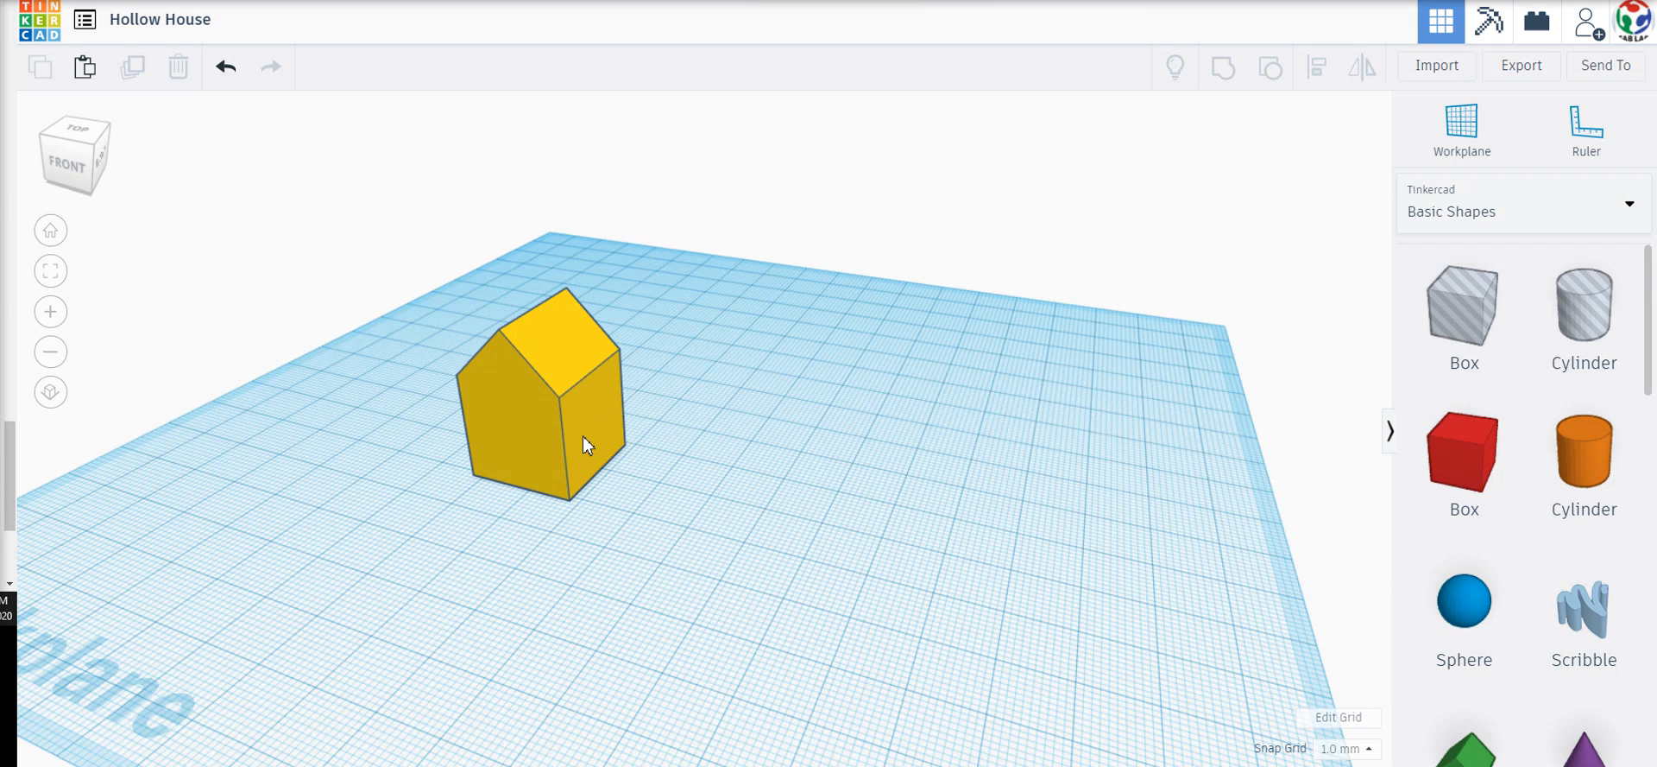
drag(625, 427, 625, 440)
mouse_move(658, 505)
right_down()
mouse_move(674, 417)
mouse_move(673, 521)
mouse_move(665, 509)
right_up()
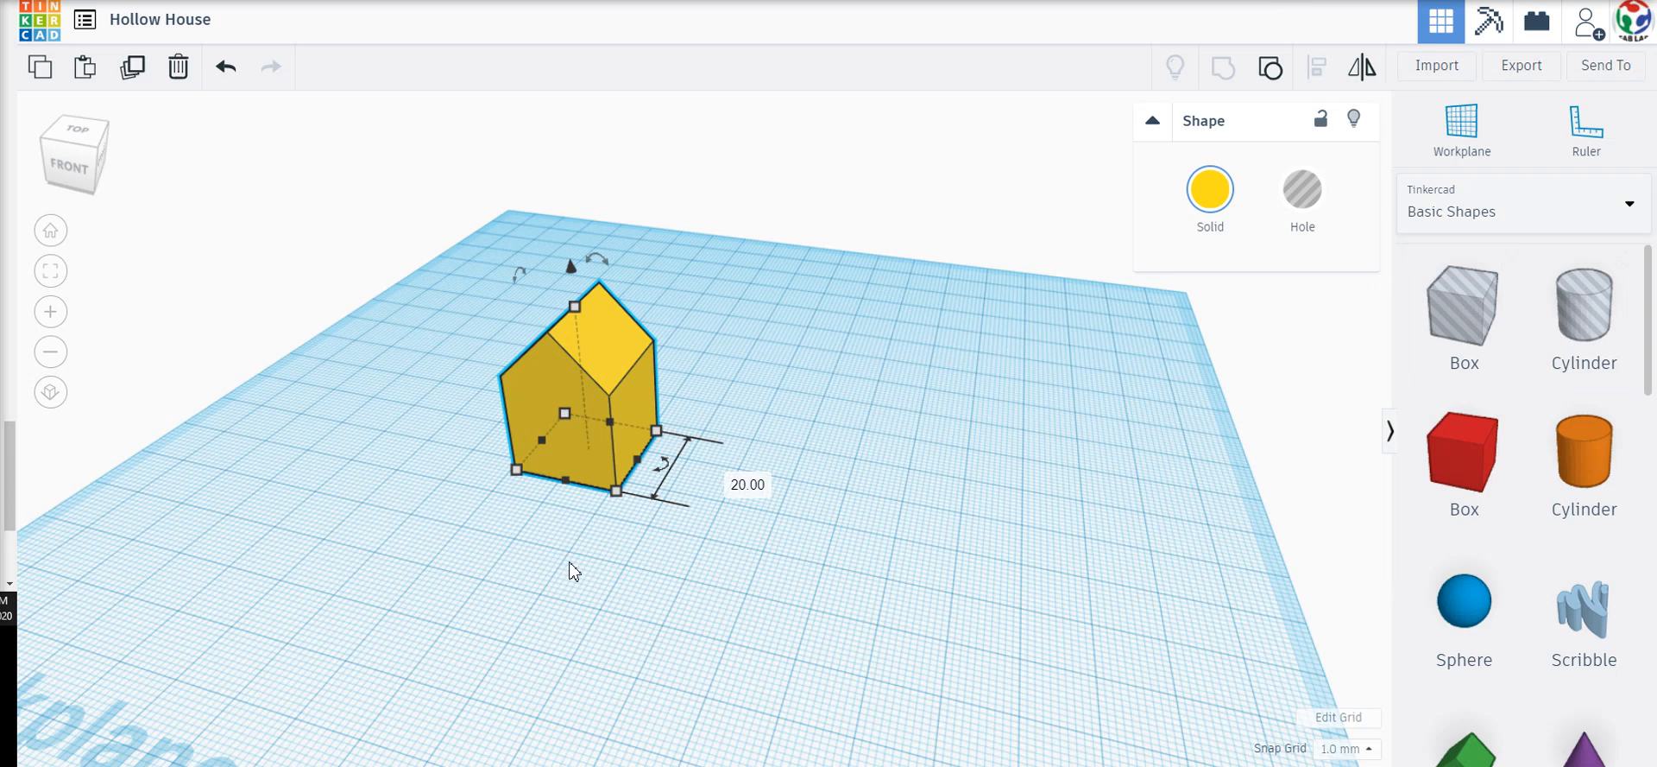
right_drag(573, 574, 590, 531)
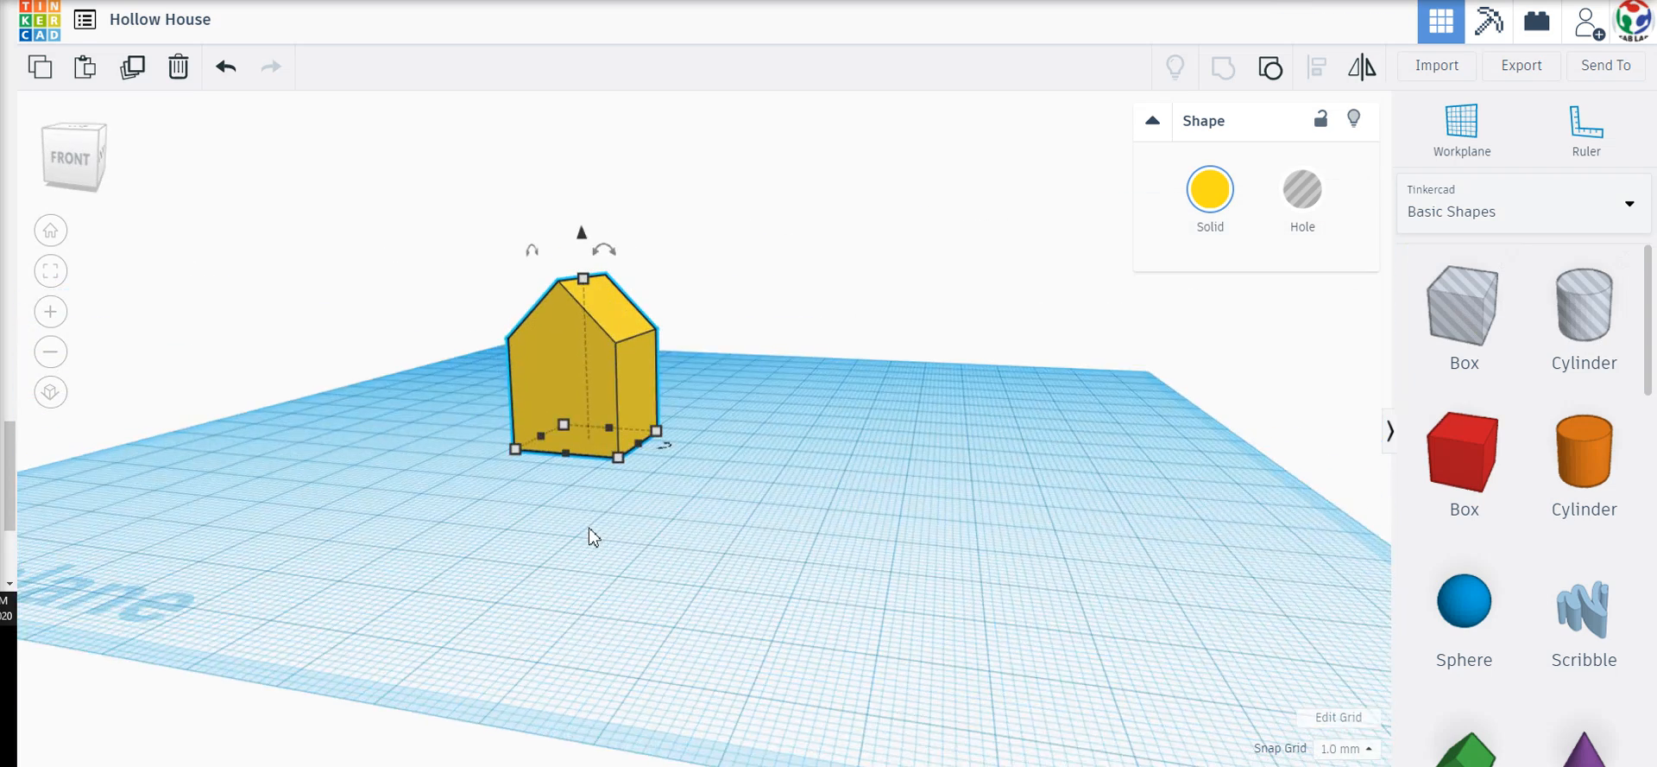
click(578, 484)
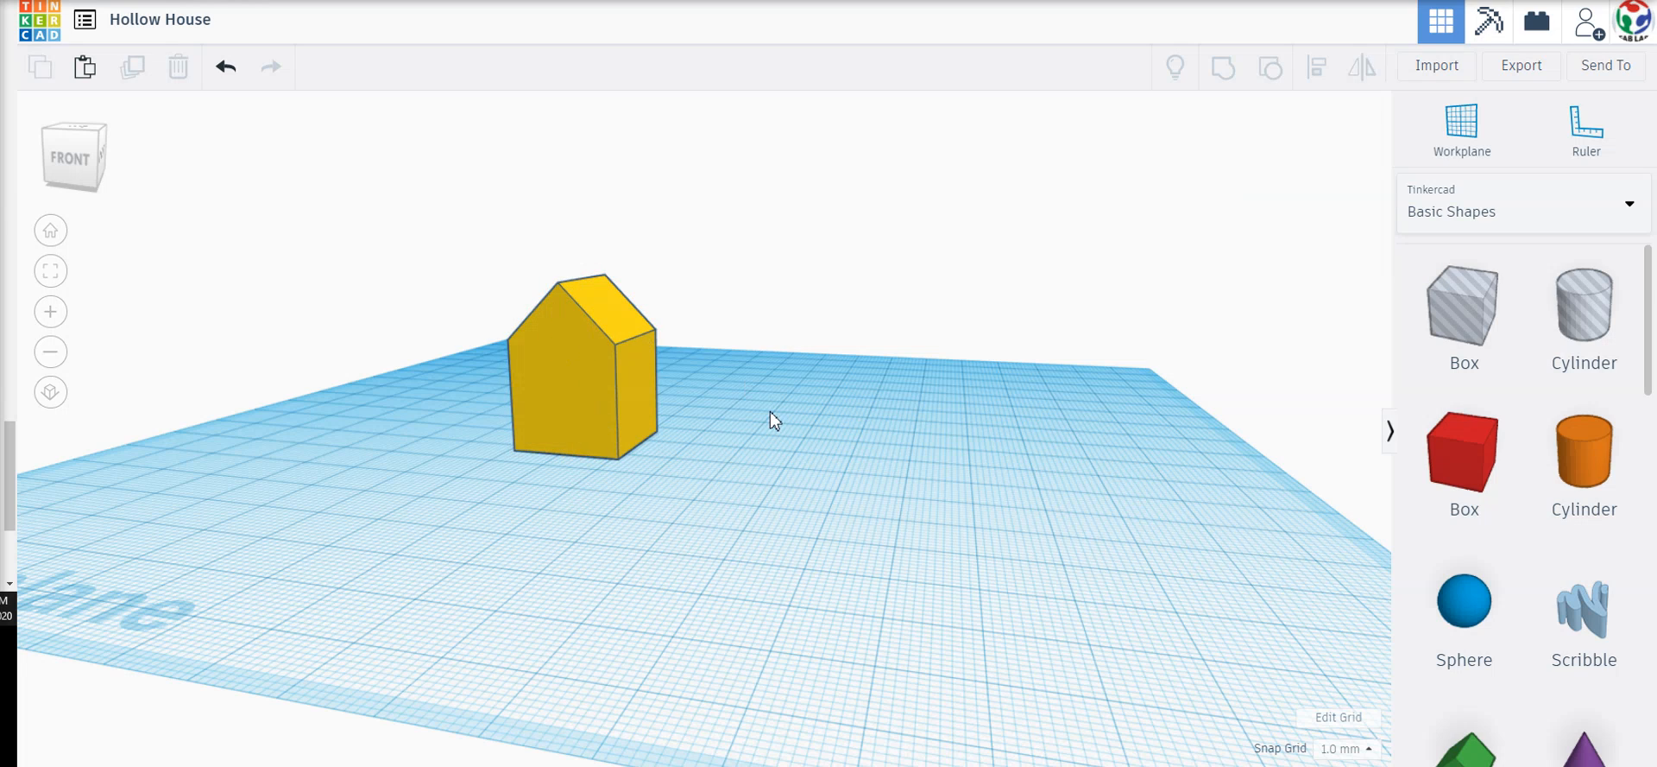
right_drag(770, 411, 702, 446)
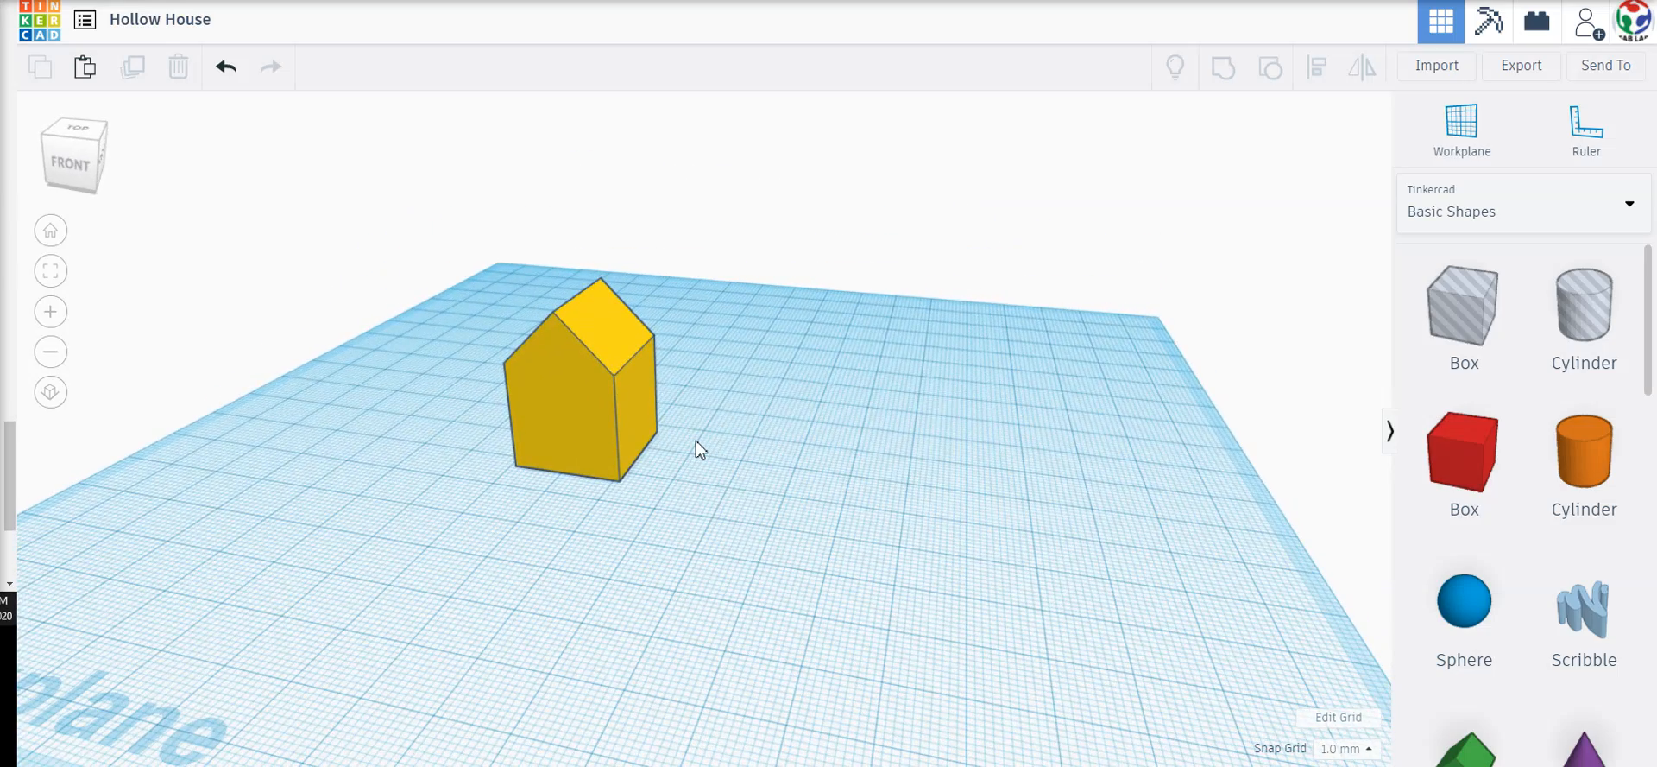
Duplicate the yellow house in place and move the copy about 39 mm to its side
click(585, 421)
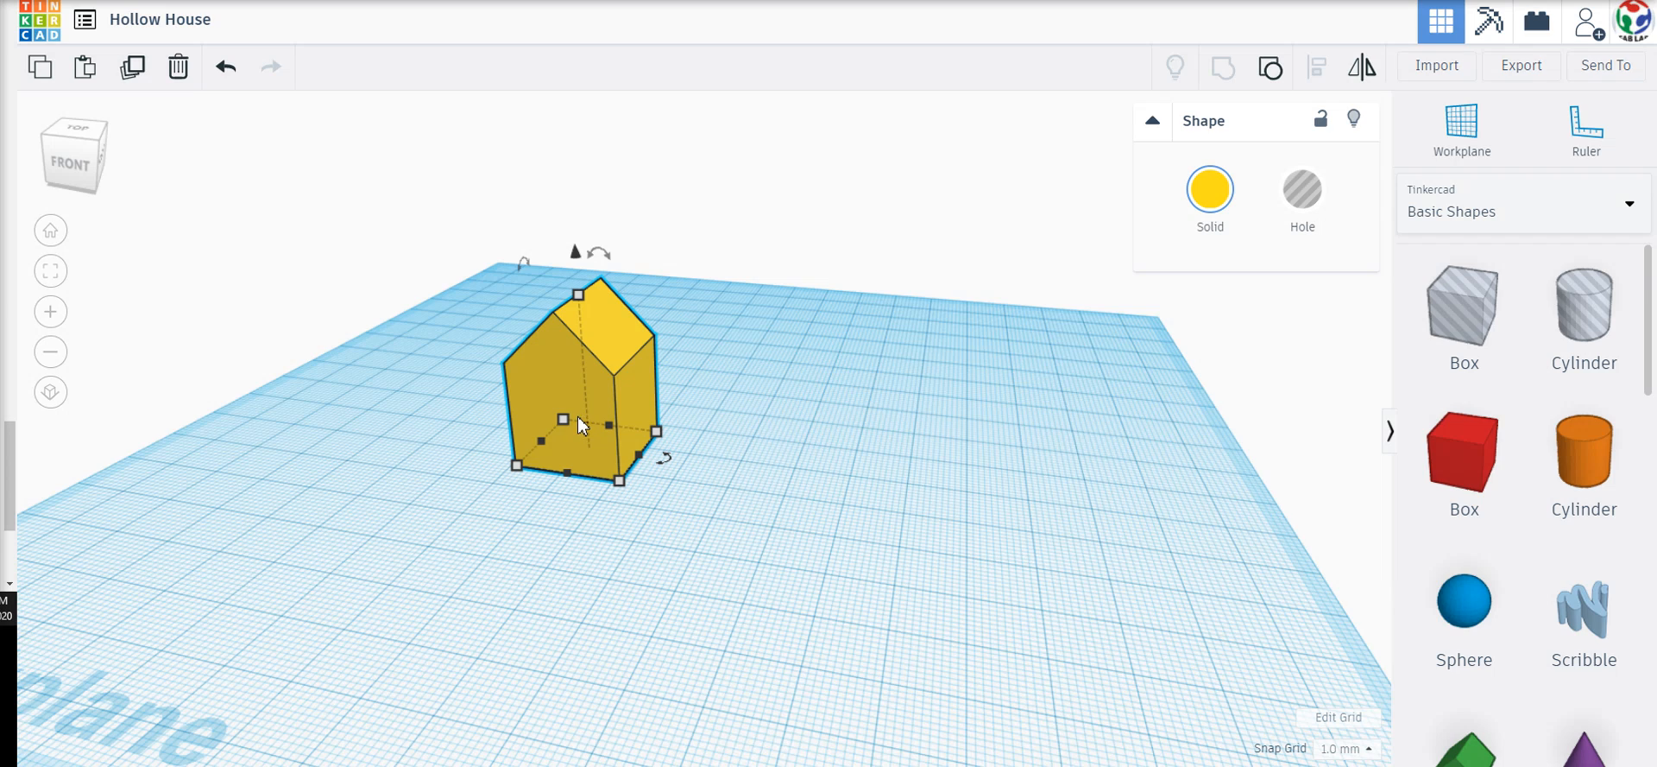
click(138, 74)
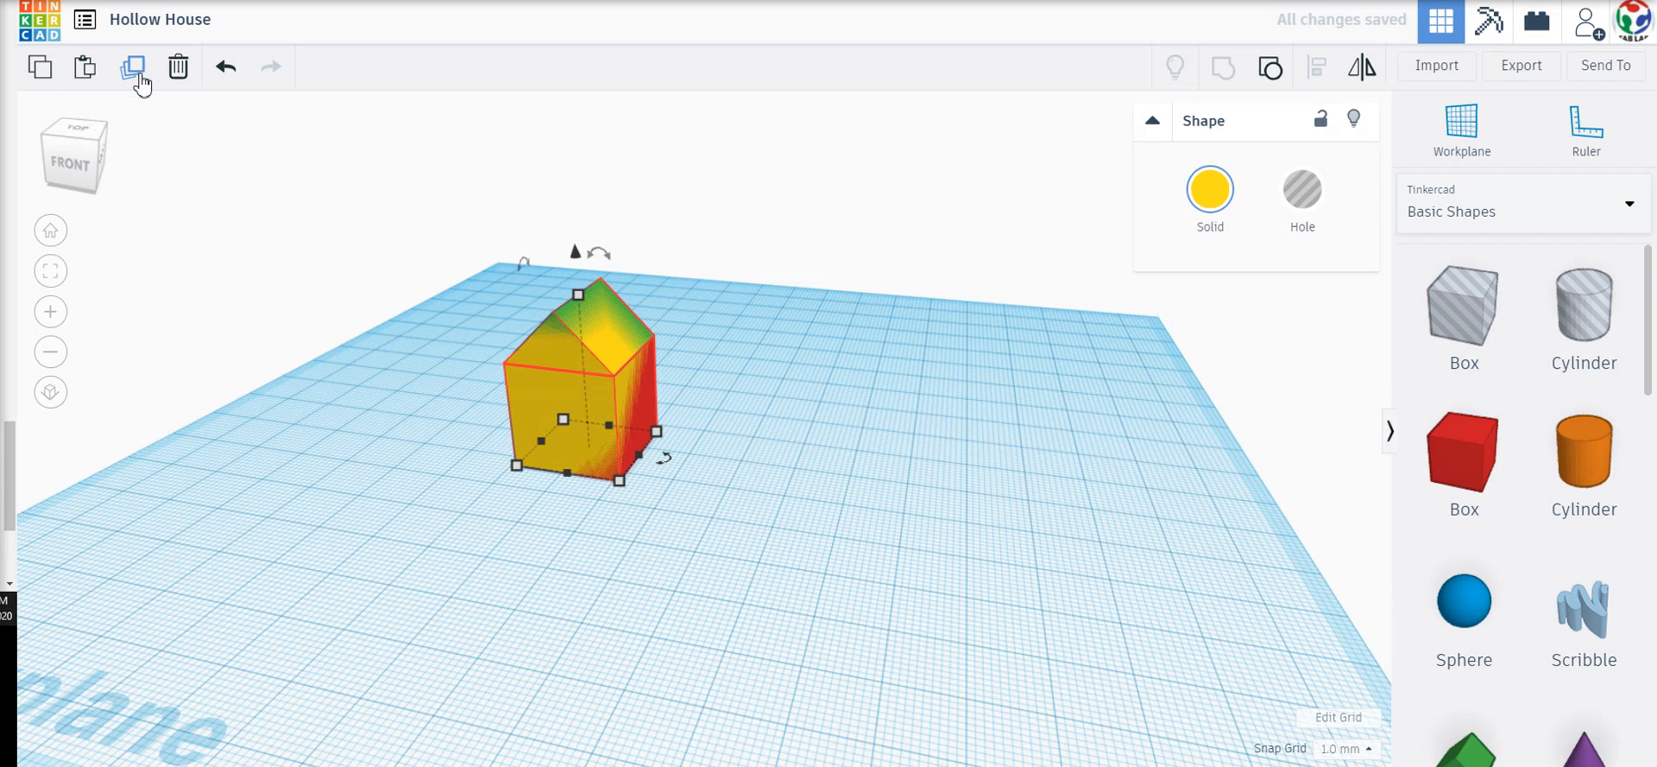
click(287, 226)
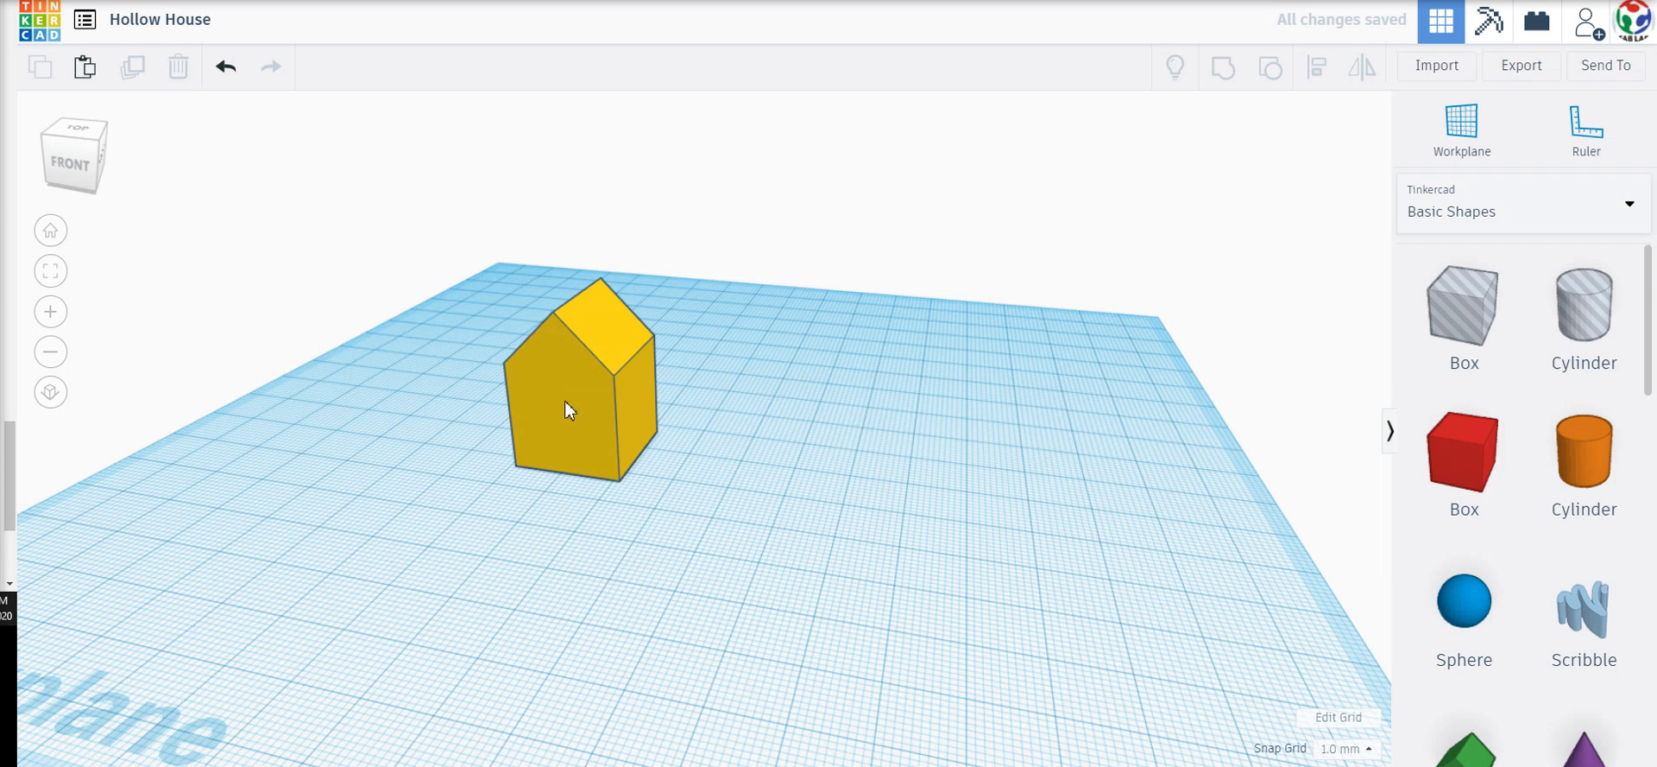
drag(568, 411, 792, 437)
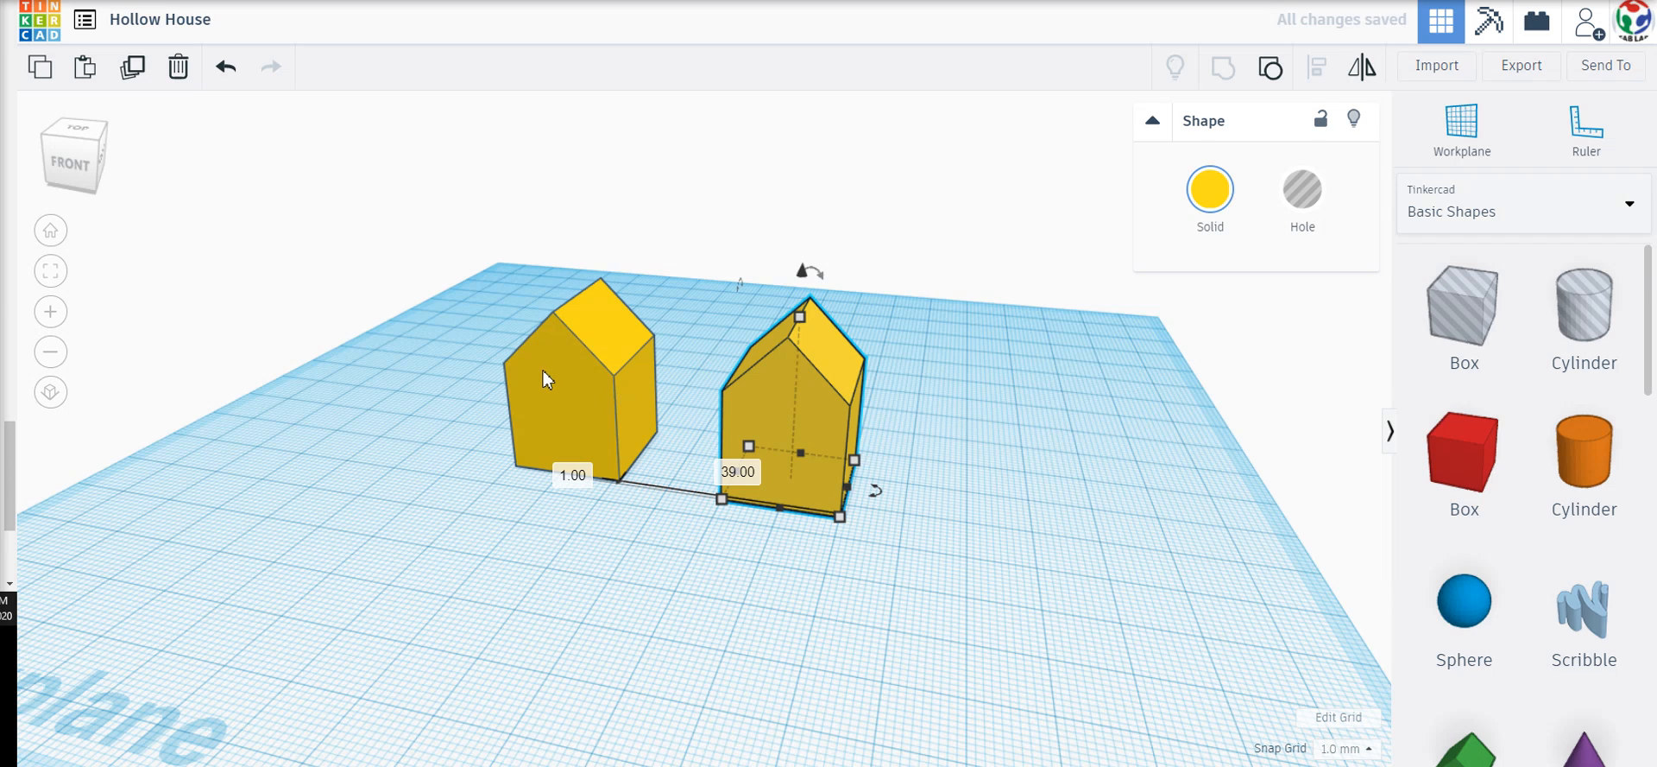
Recolor the copied house solid magenta to tell it apart from the yellow original
click(1202, 192)
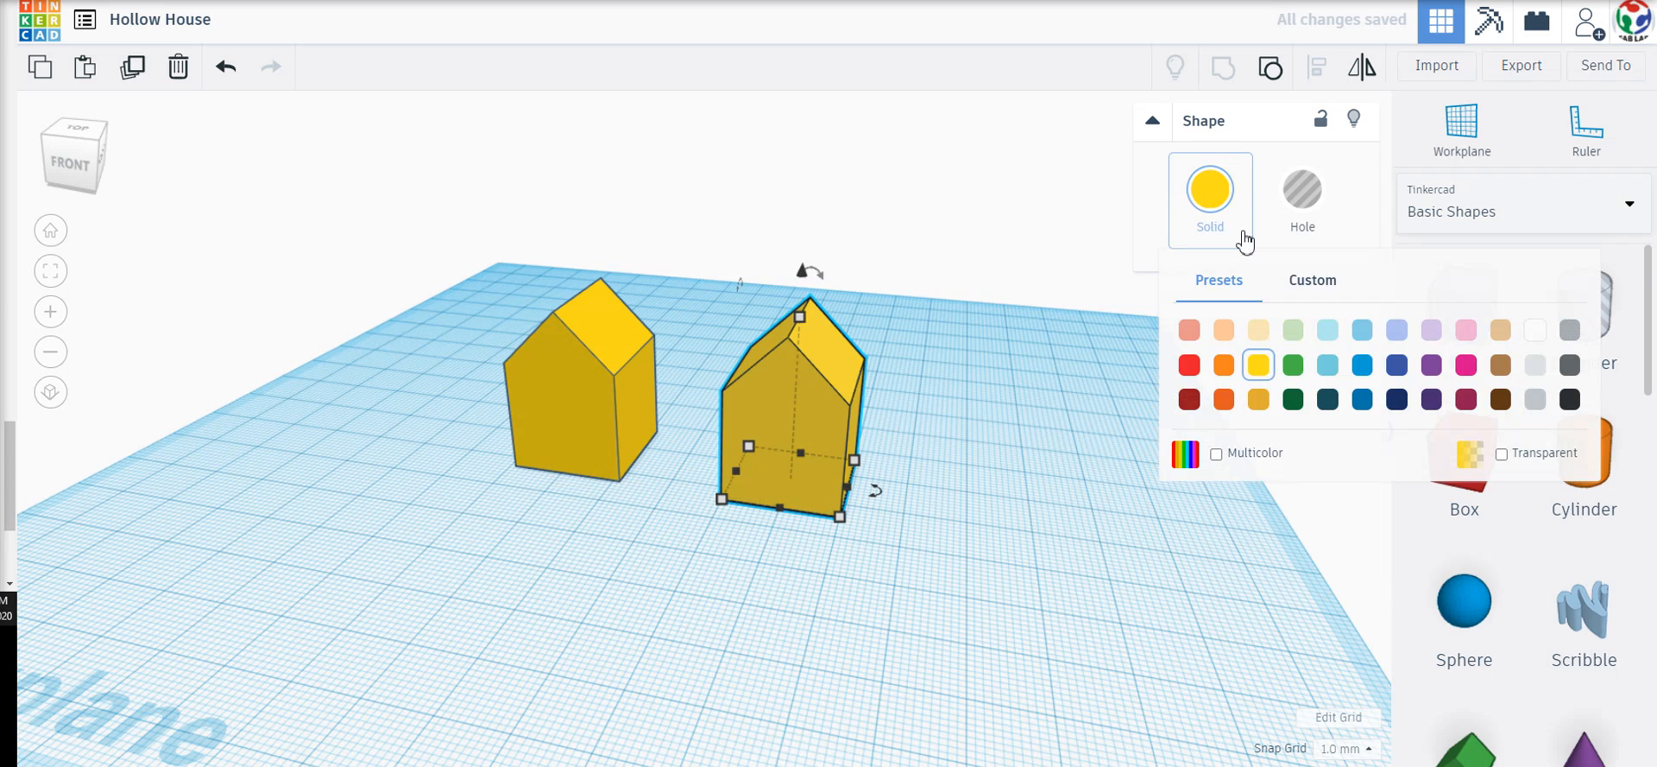
click(1466, 364)
click(1017, 510)
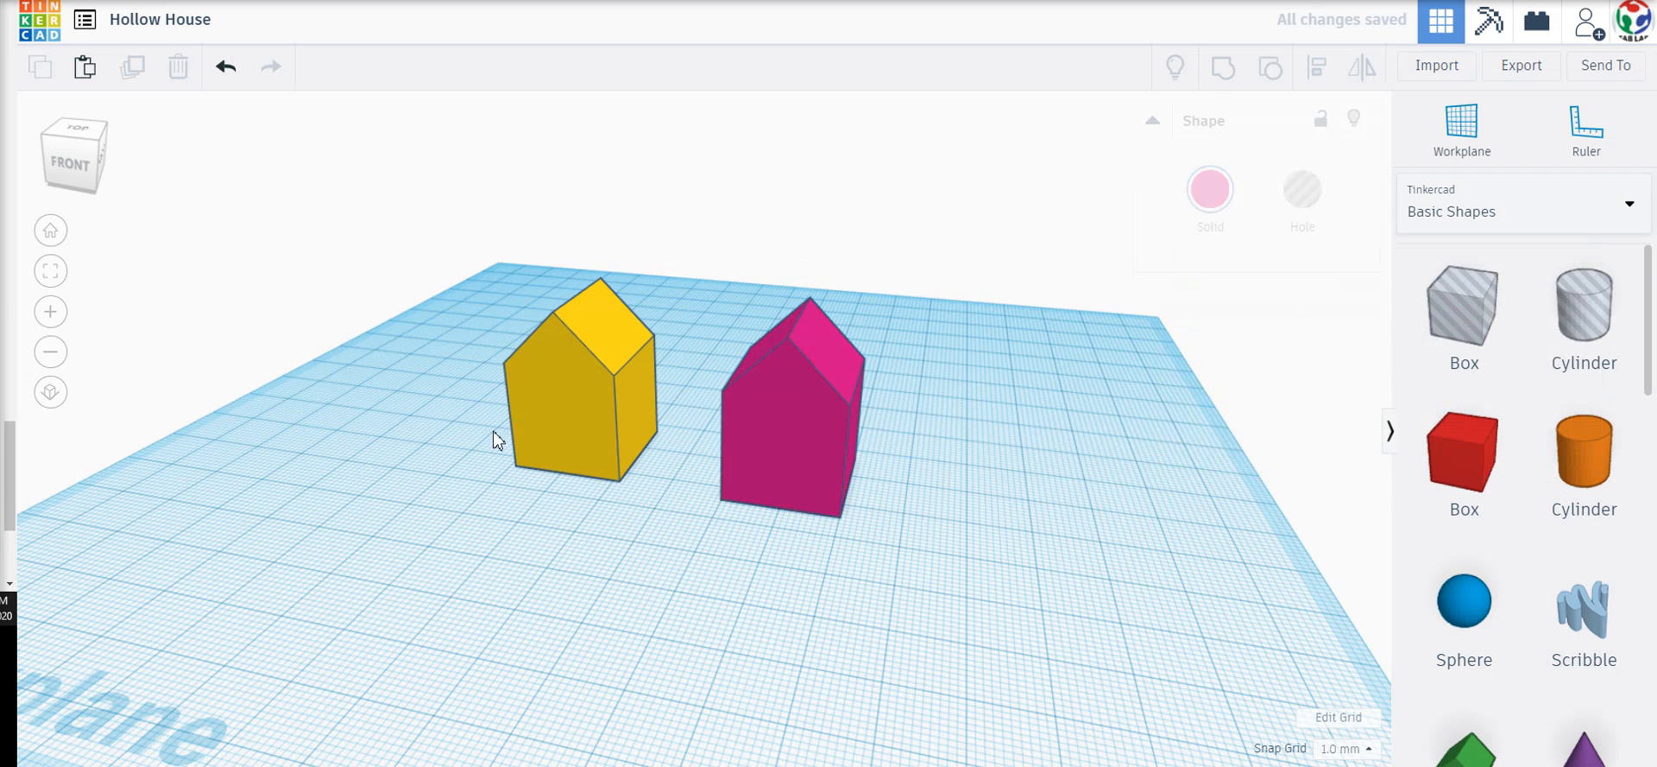
Turn the magenta house copy into a hole and place it exactly over the yellow house
click(811, 447)
drag(740, 418, 705, 429)
right_drag(535, 423, 707, 473)
scroll(532, 437, up, 3)
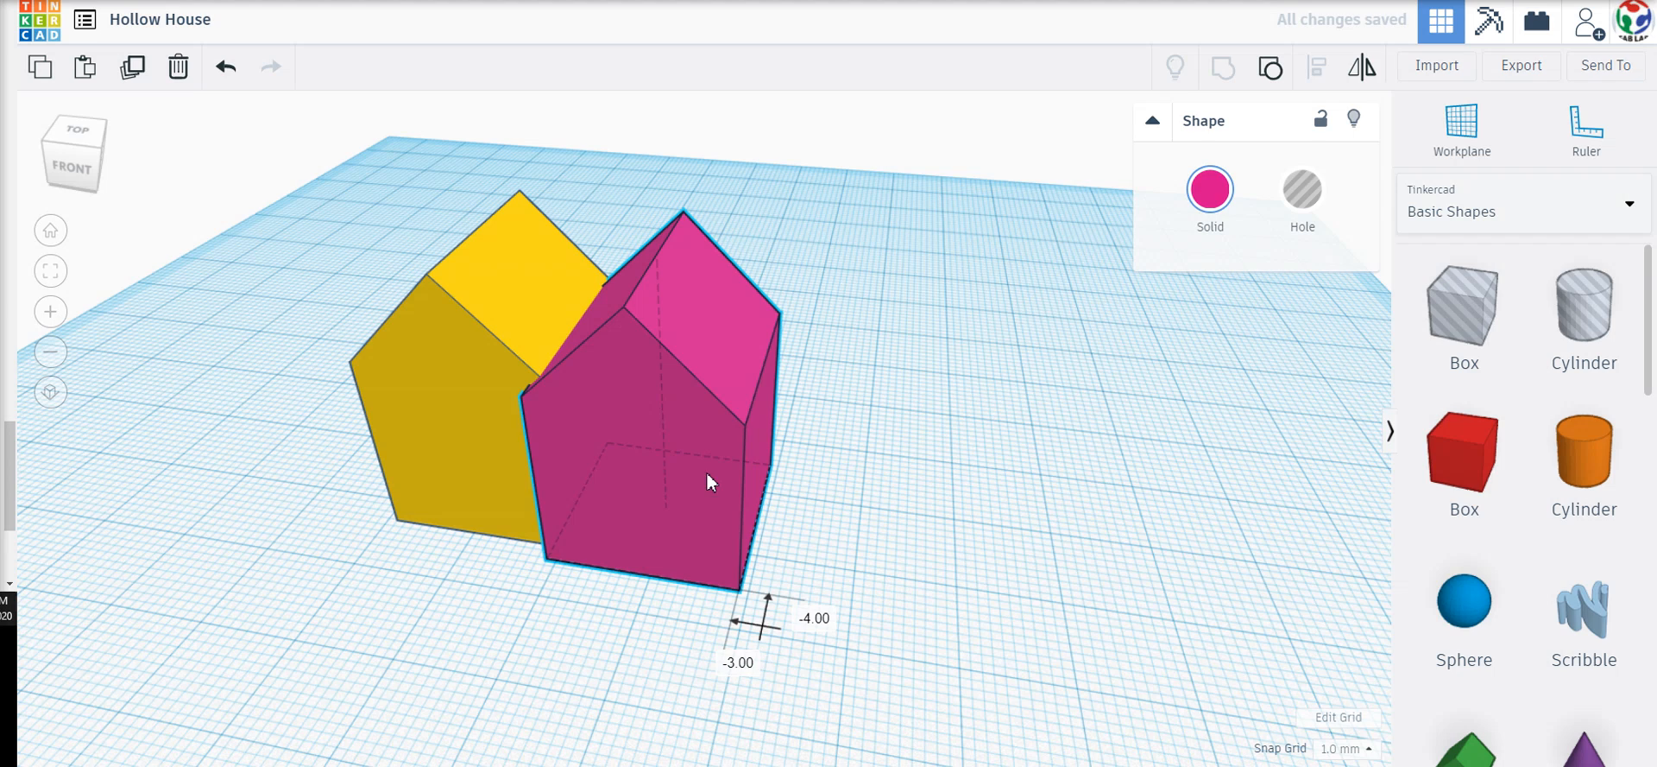
drag(707, 474, 656, 449)
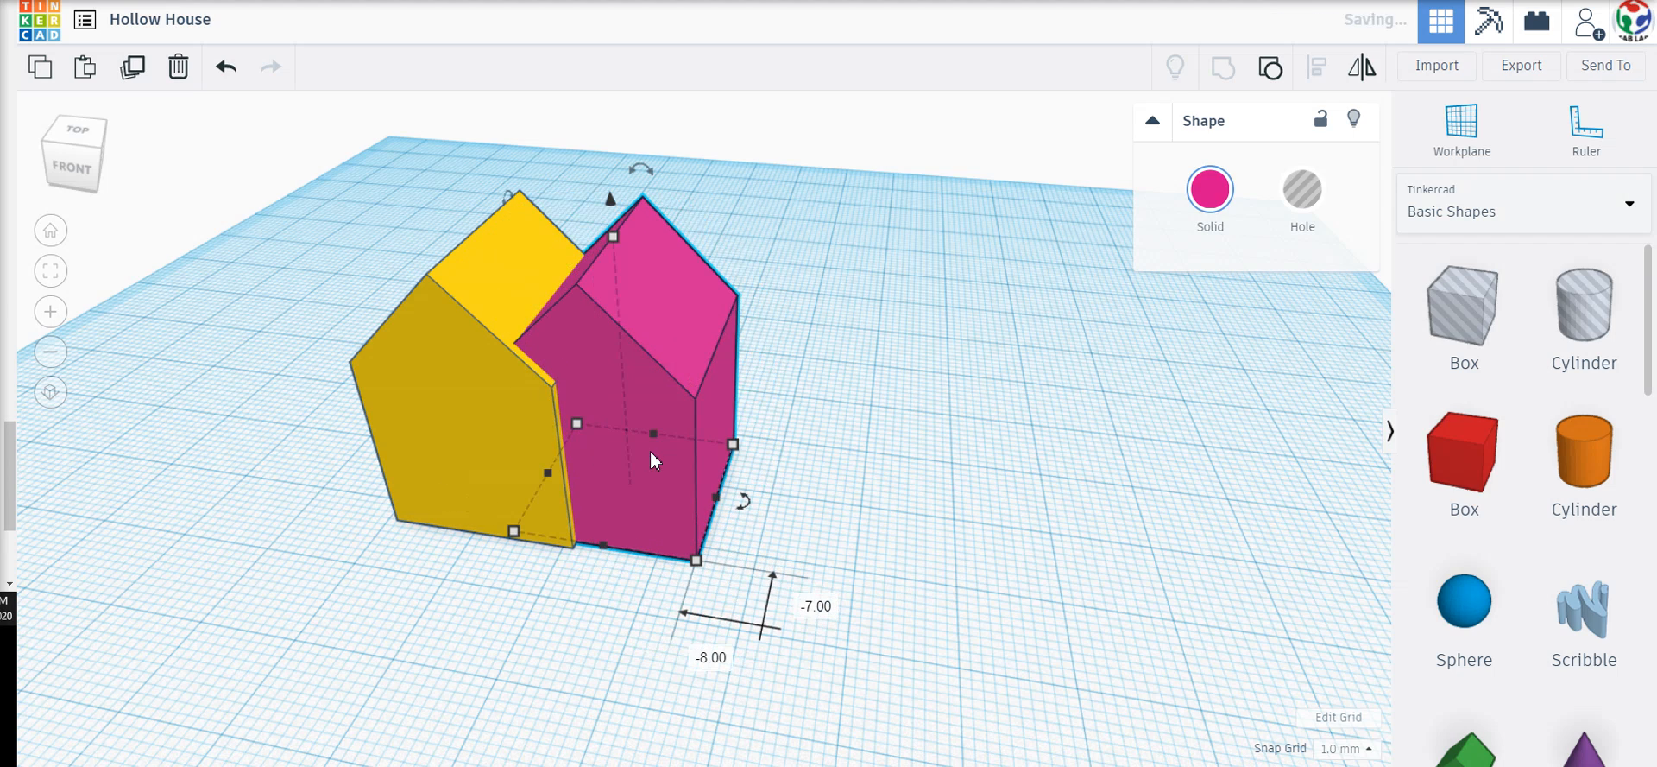
click(1303, 207)
right_drag(759, 682, 635, 410)
drag(635, 410, 517, 401)
Try grouping the full-size hole copy with the yellow house, and undo the attempt
right_drag(736, 413, 673, 496)
drag(414, 226, 701, 505)
key(ctrl+g)
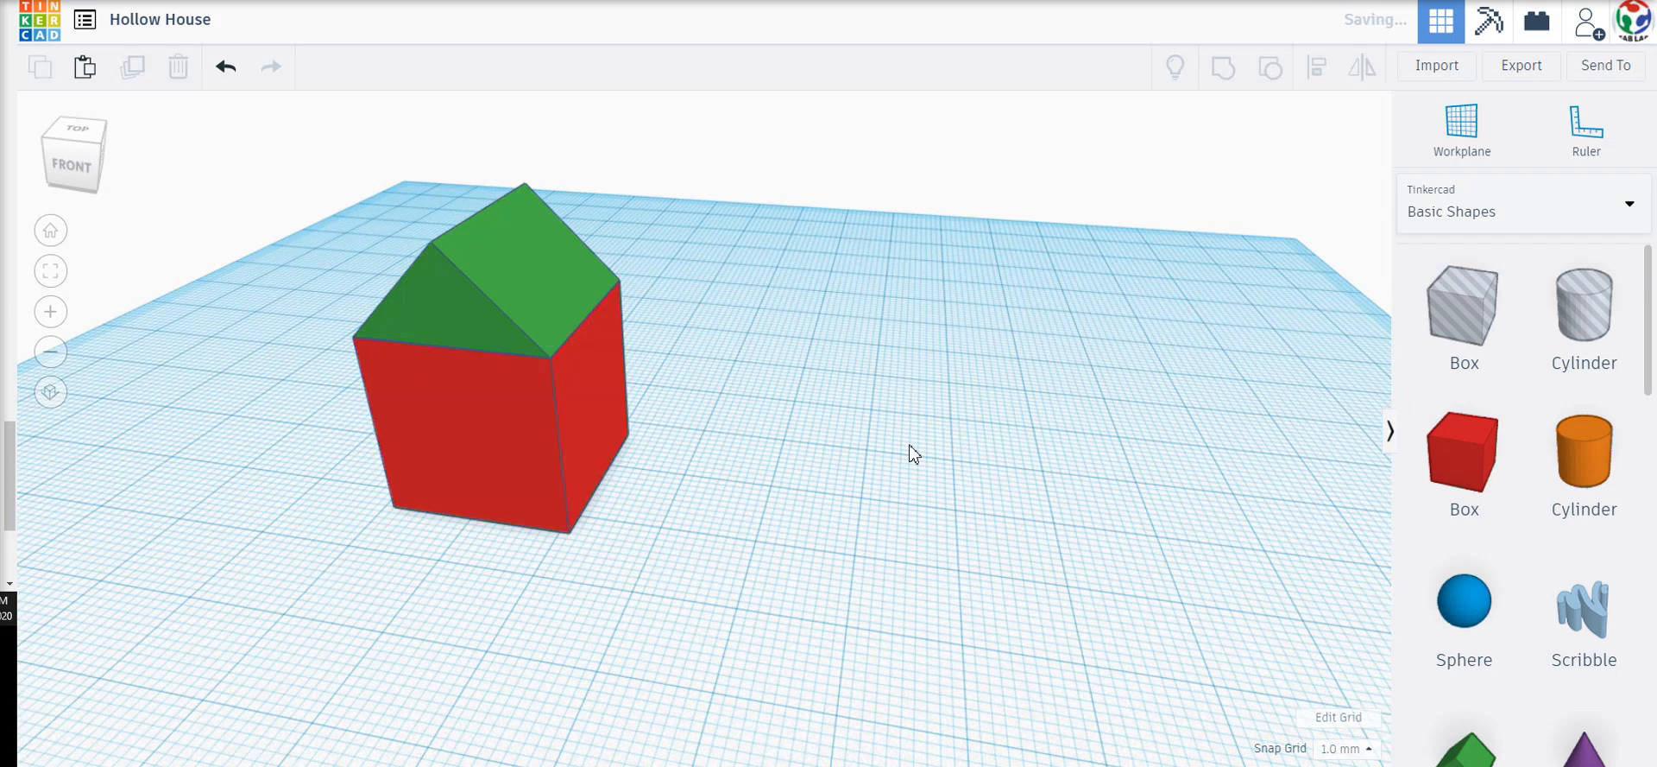
click(227, 69)
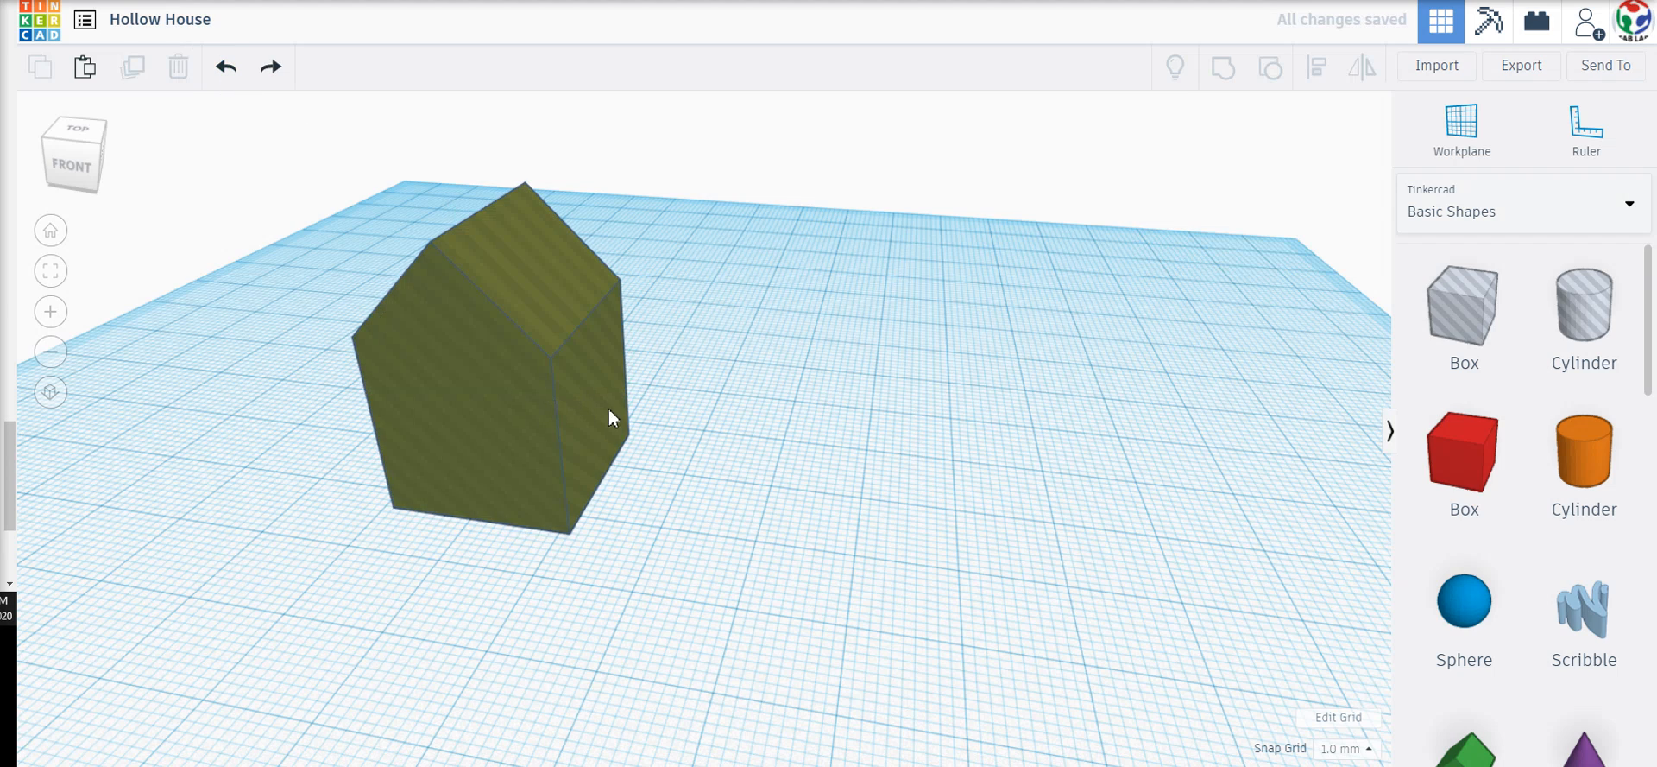
Move the hole house beside the yellow one, try resizing it to 25 by 10 mm and to 23 by 23 mm, and undo both
drag(608, 407, 851, 496)
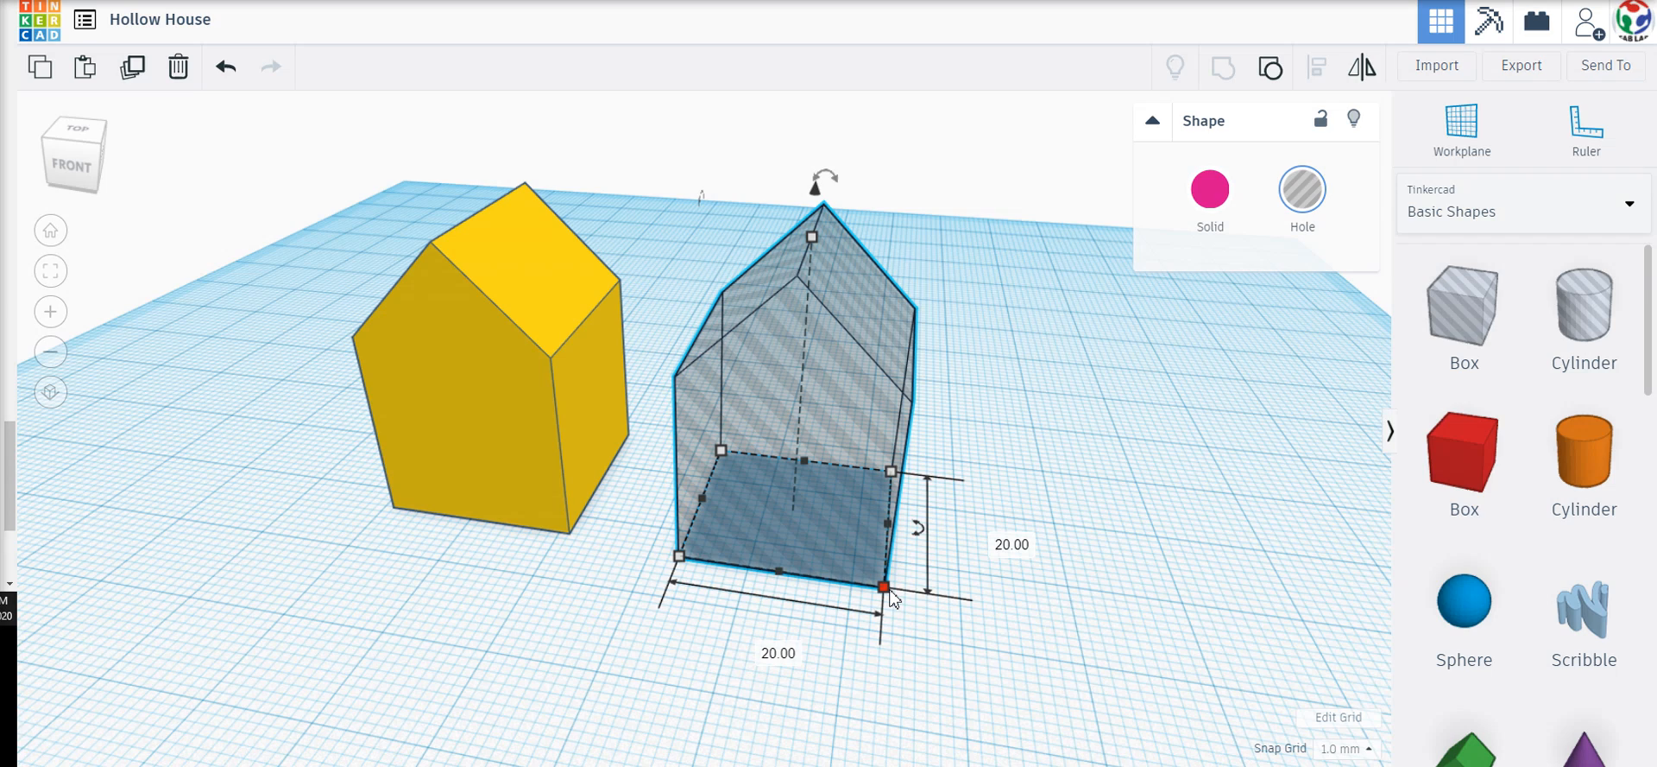
drag(891, 598, 1381, 756)
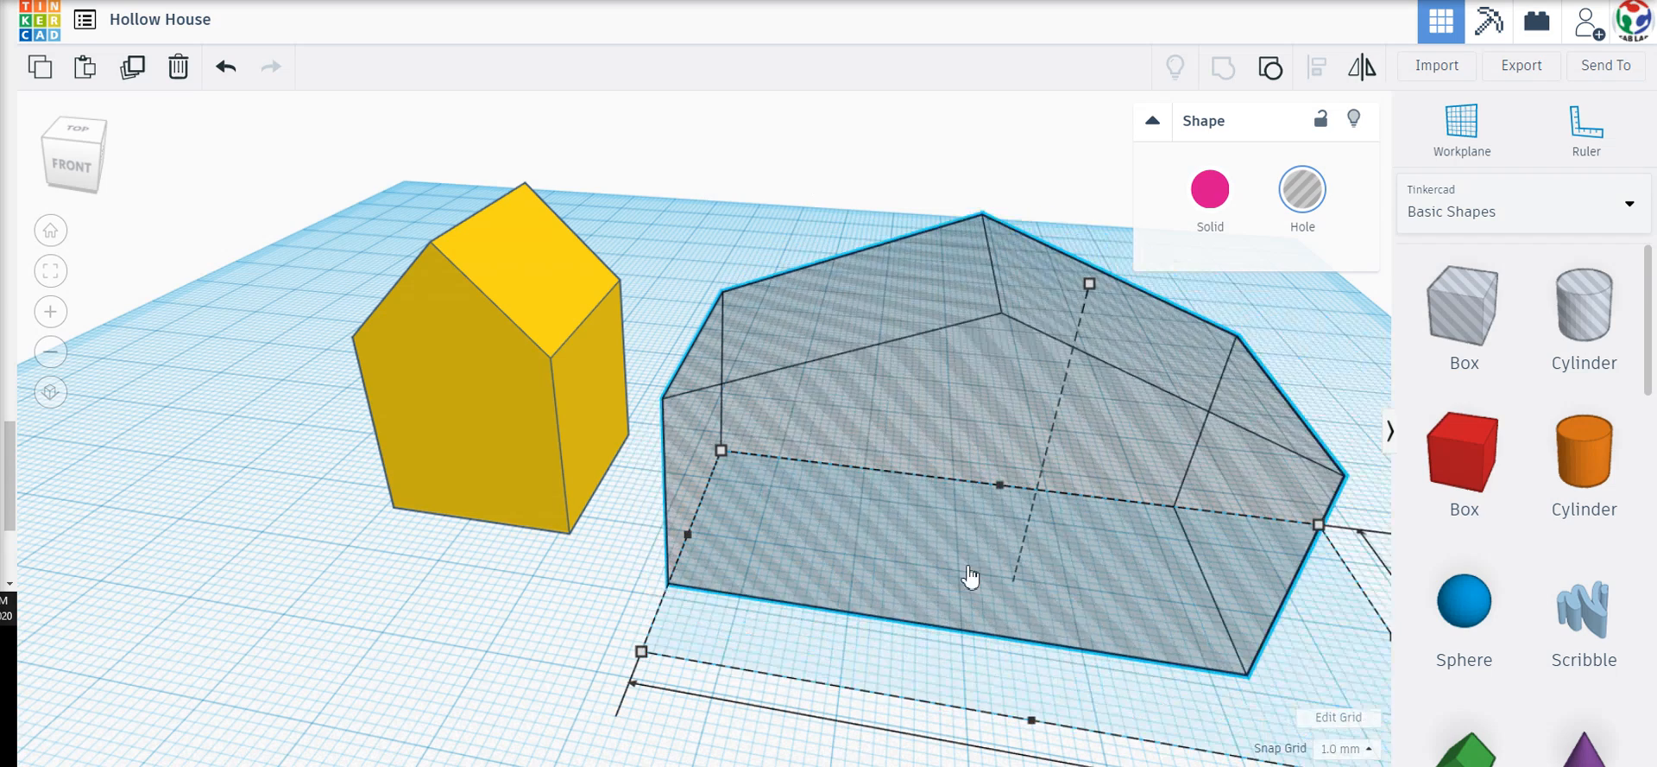
drag(972, 577, 939, 534)
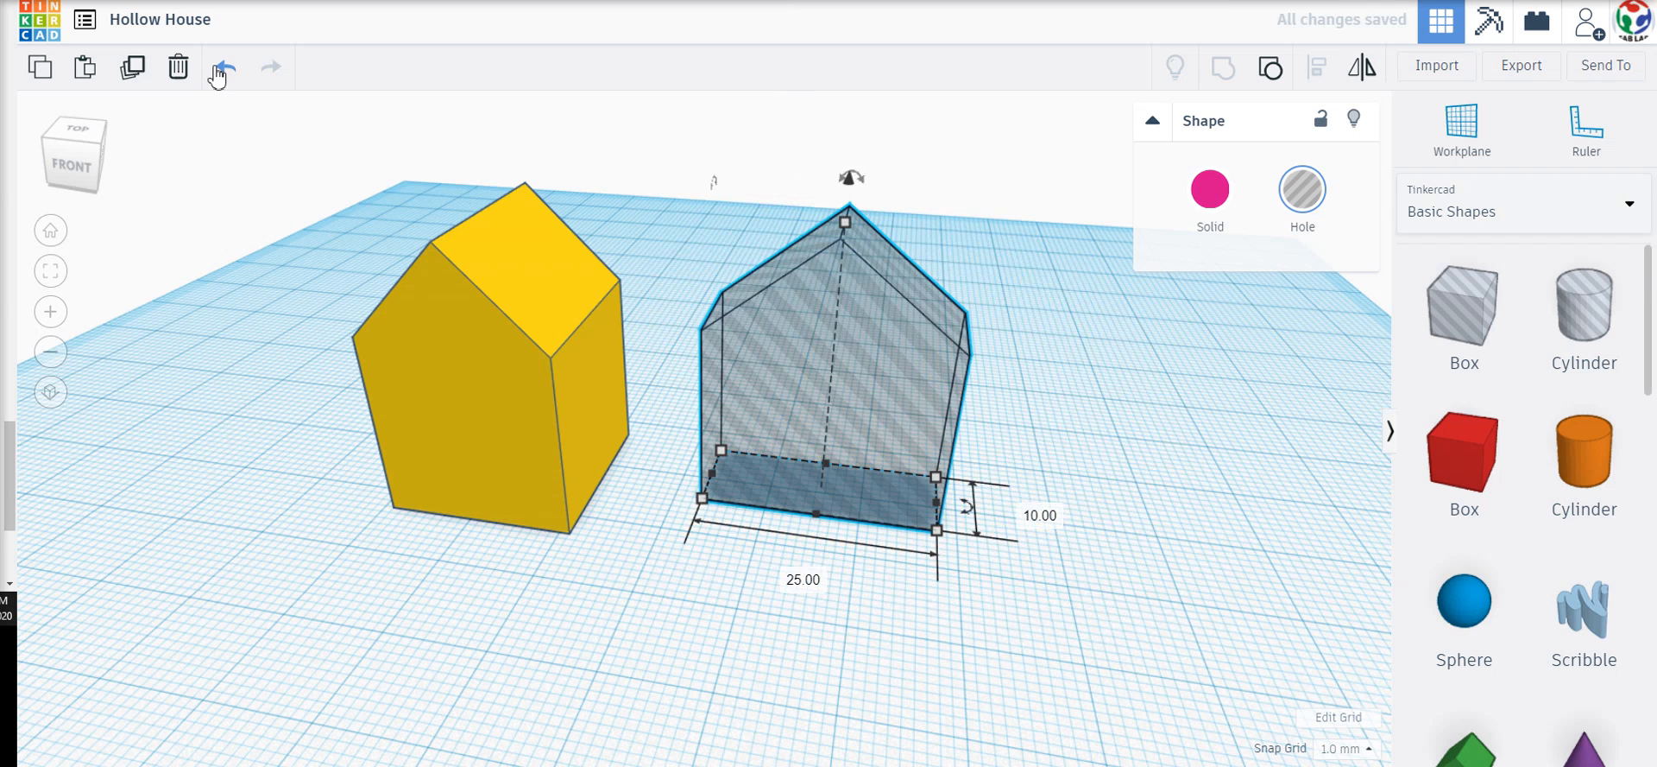
key(ctrl+z)
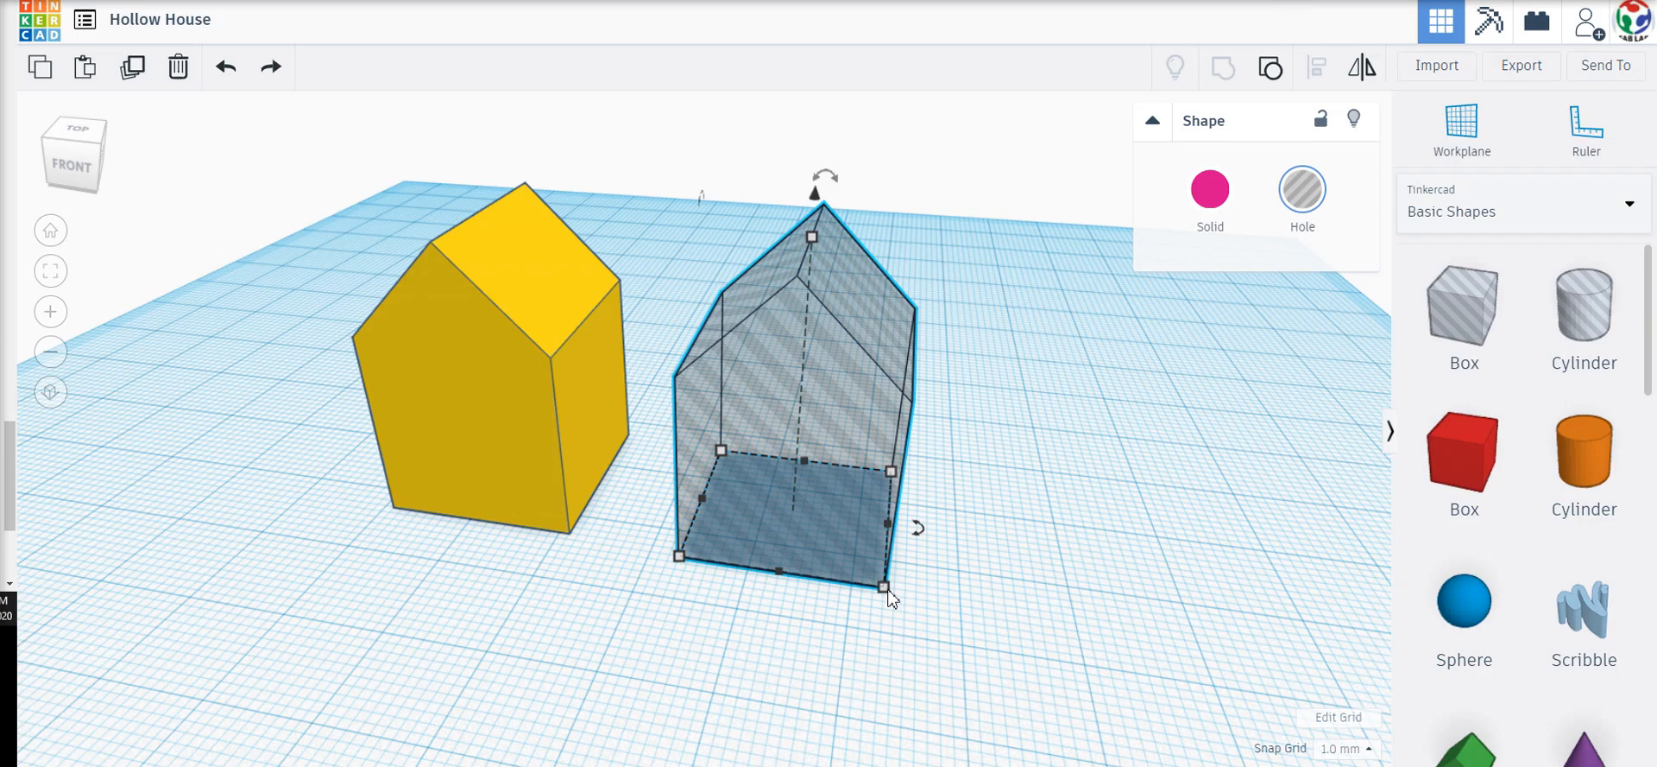
drag(885, 588, 919, 571)
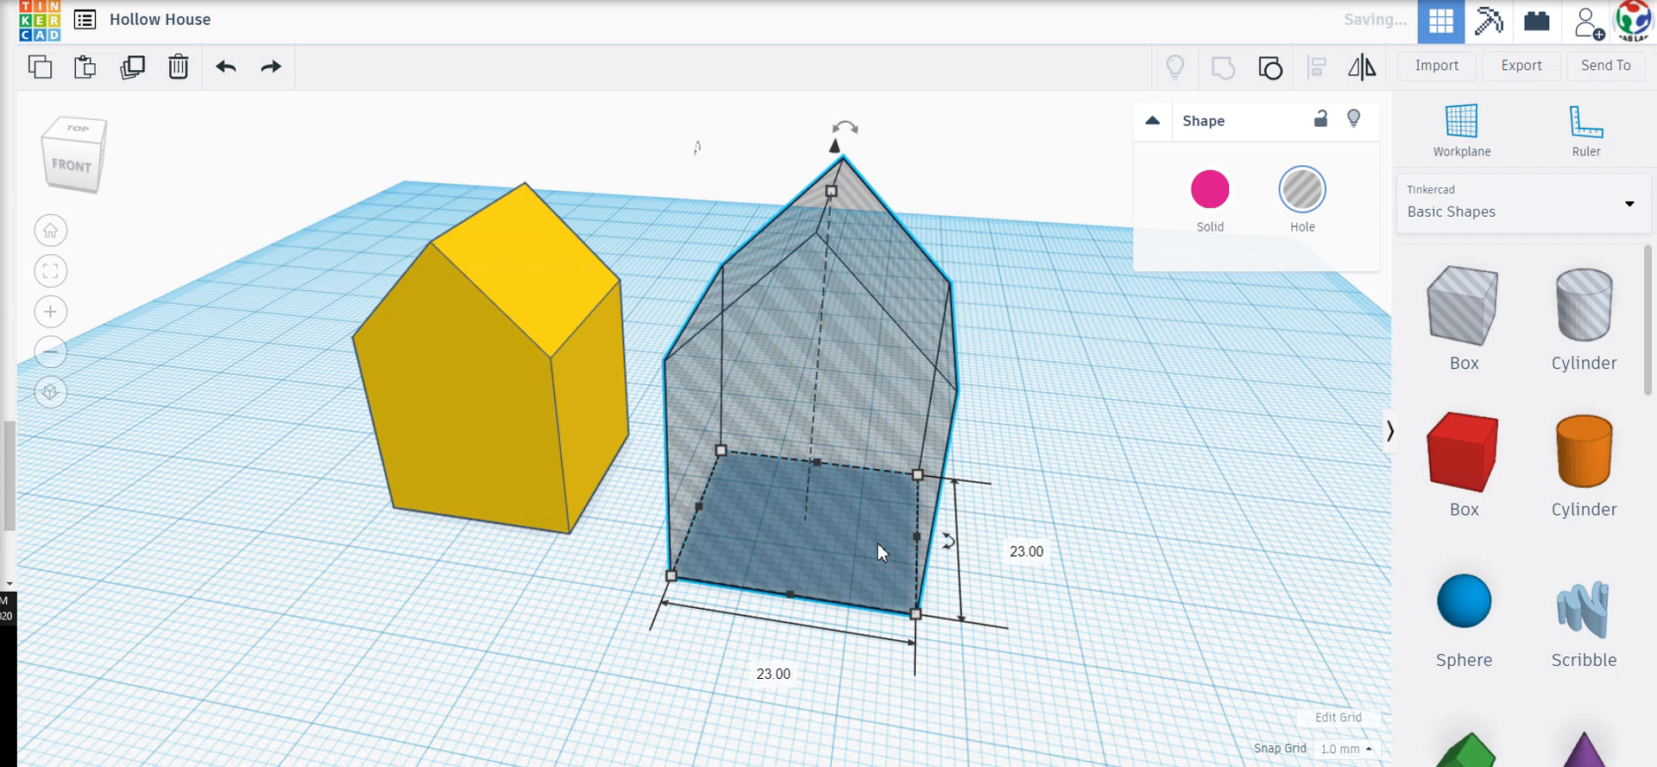
click(226, 67)
Scale the hole house proportionally to an 18 by 18 mm base and move it inside the yellow house
drag(773, 416, 628, 399)
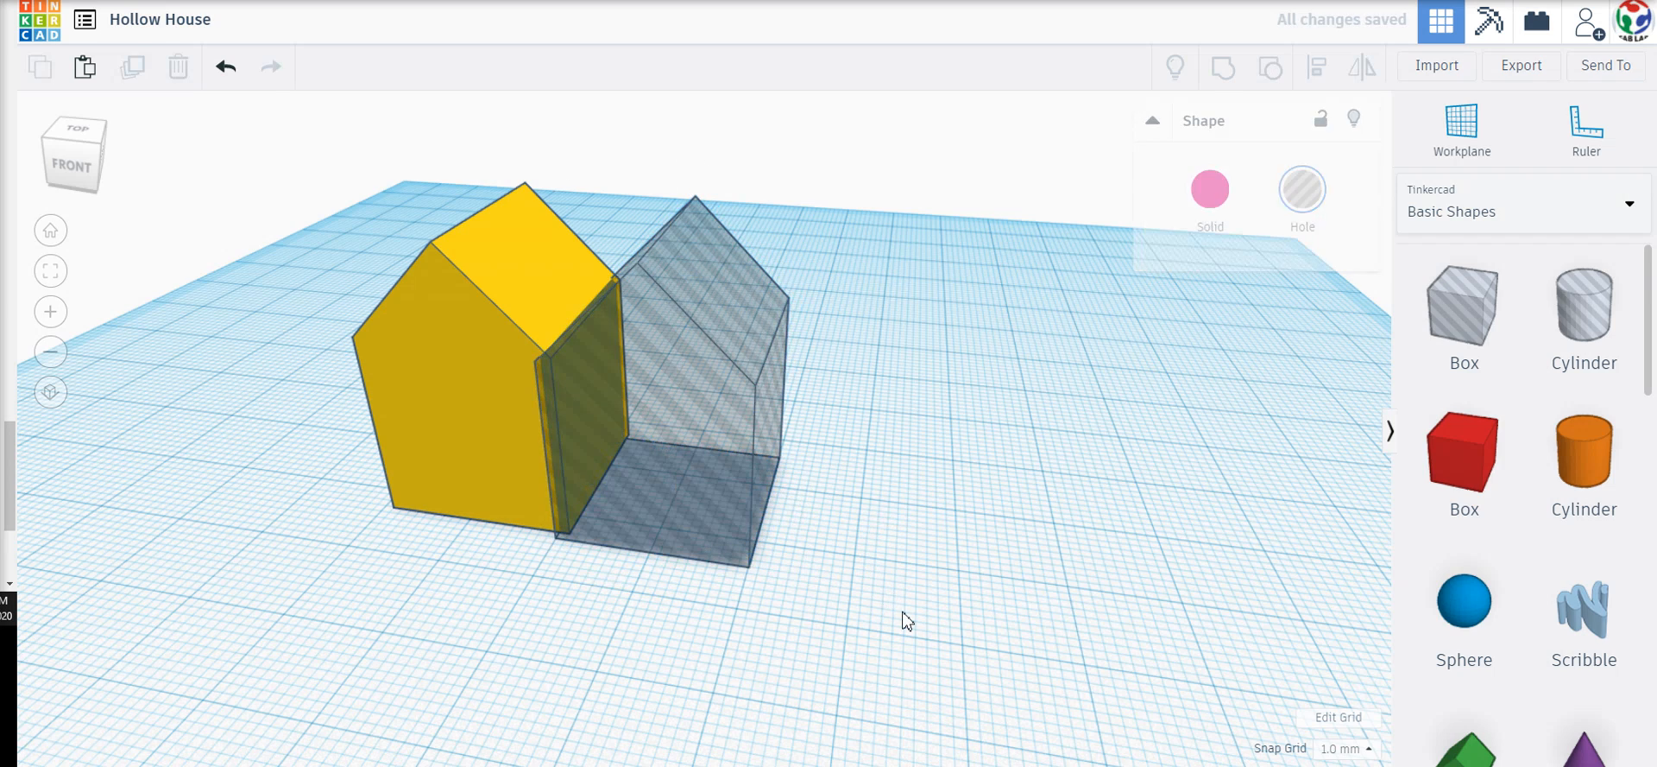
click(749, 569)
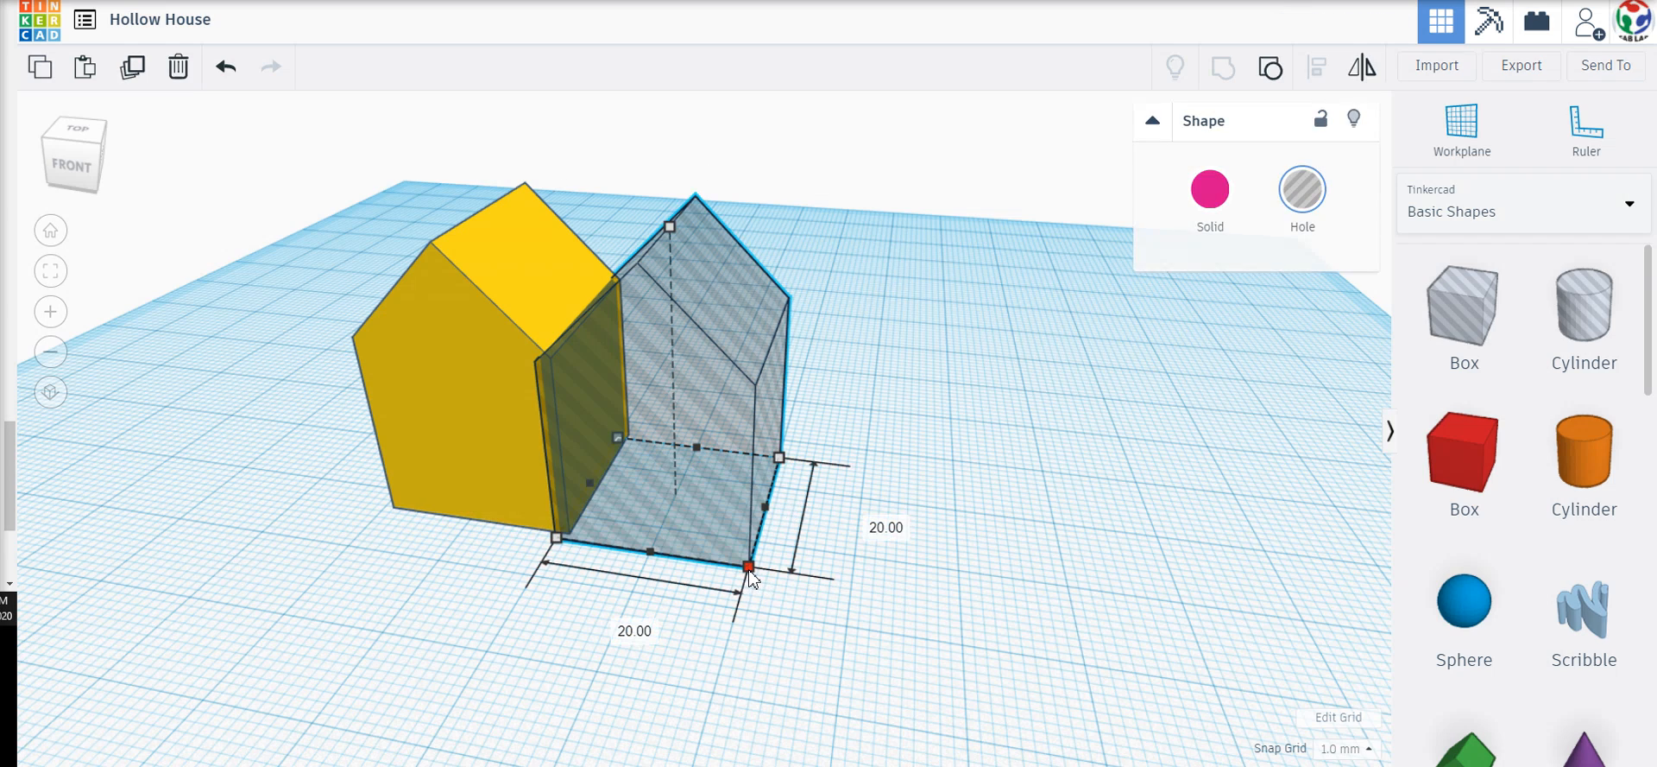
drag(750, 572, 735, 559)
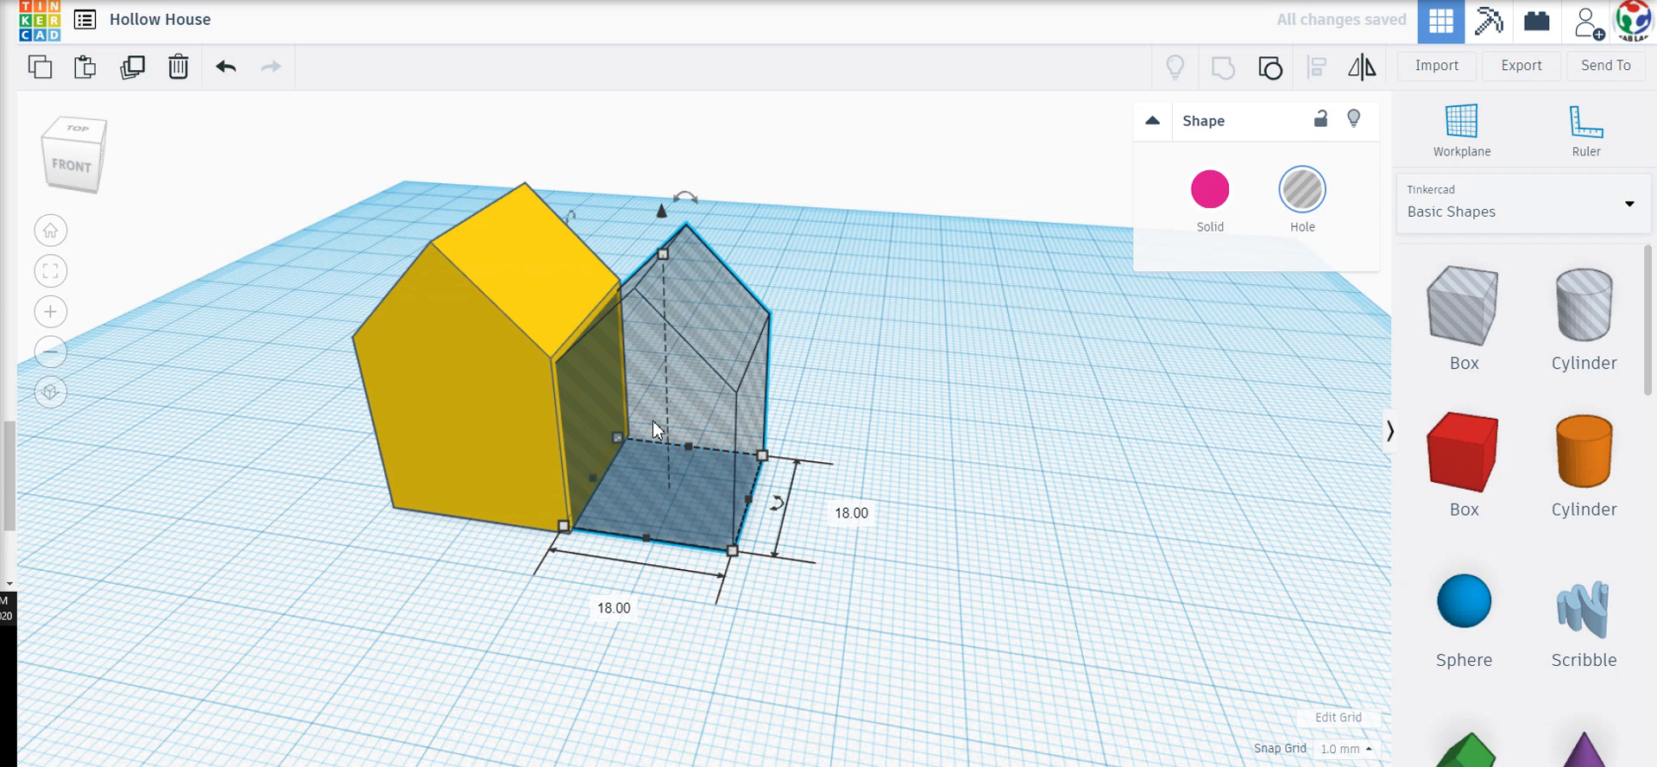
drag(684, 437, 507, 410)
Select both the yellow house and the hole, and center-align them front to back
right_drag(509, 576, 1162, 622)
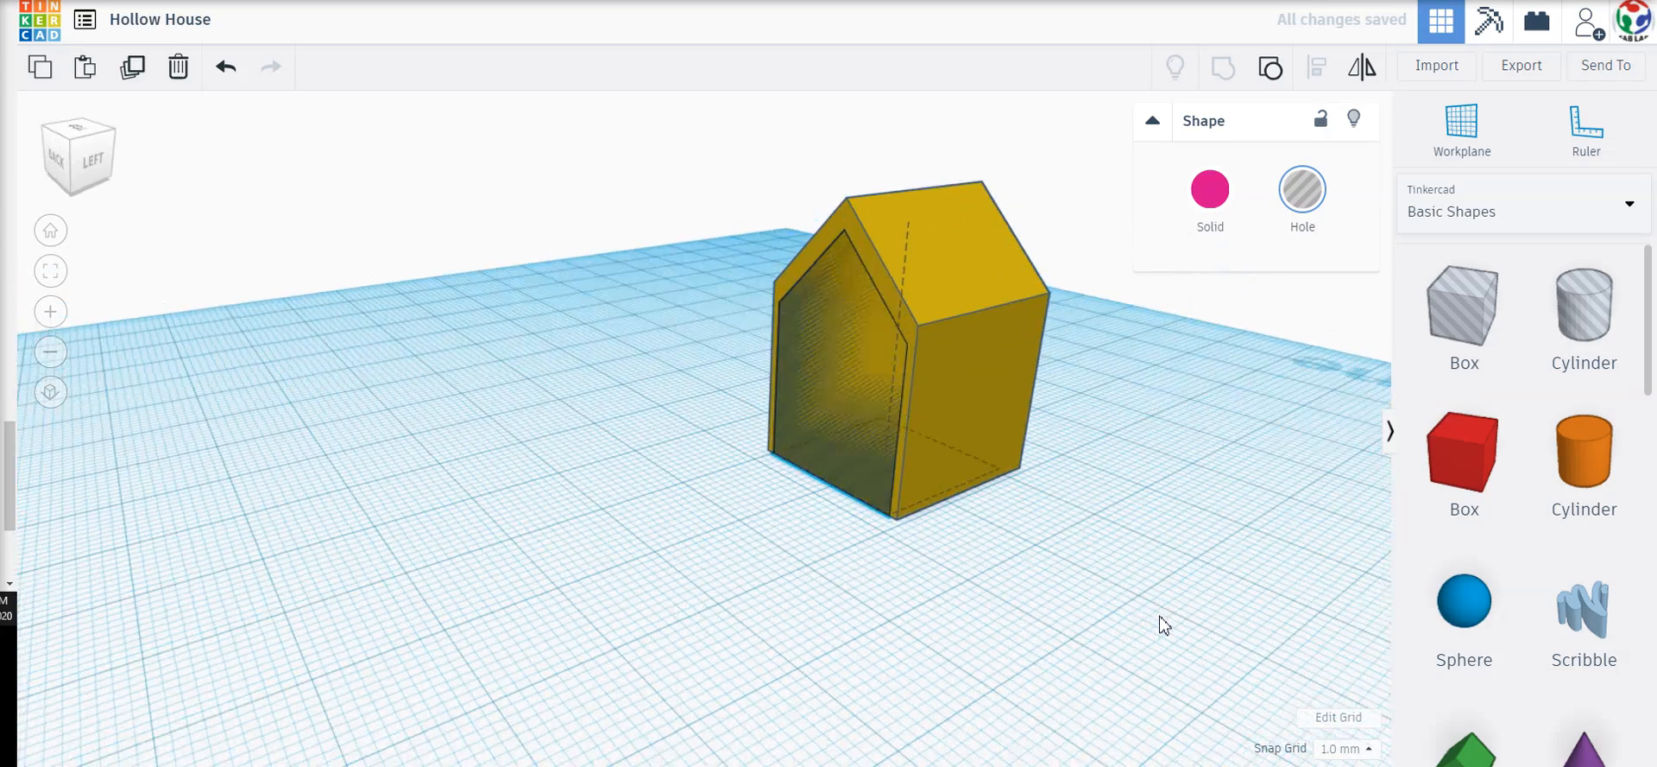
click(826, 473)
right_drag(826, 473, 825, 432)
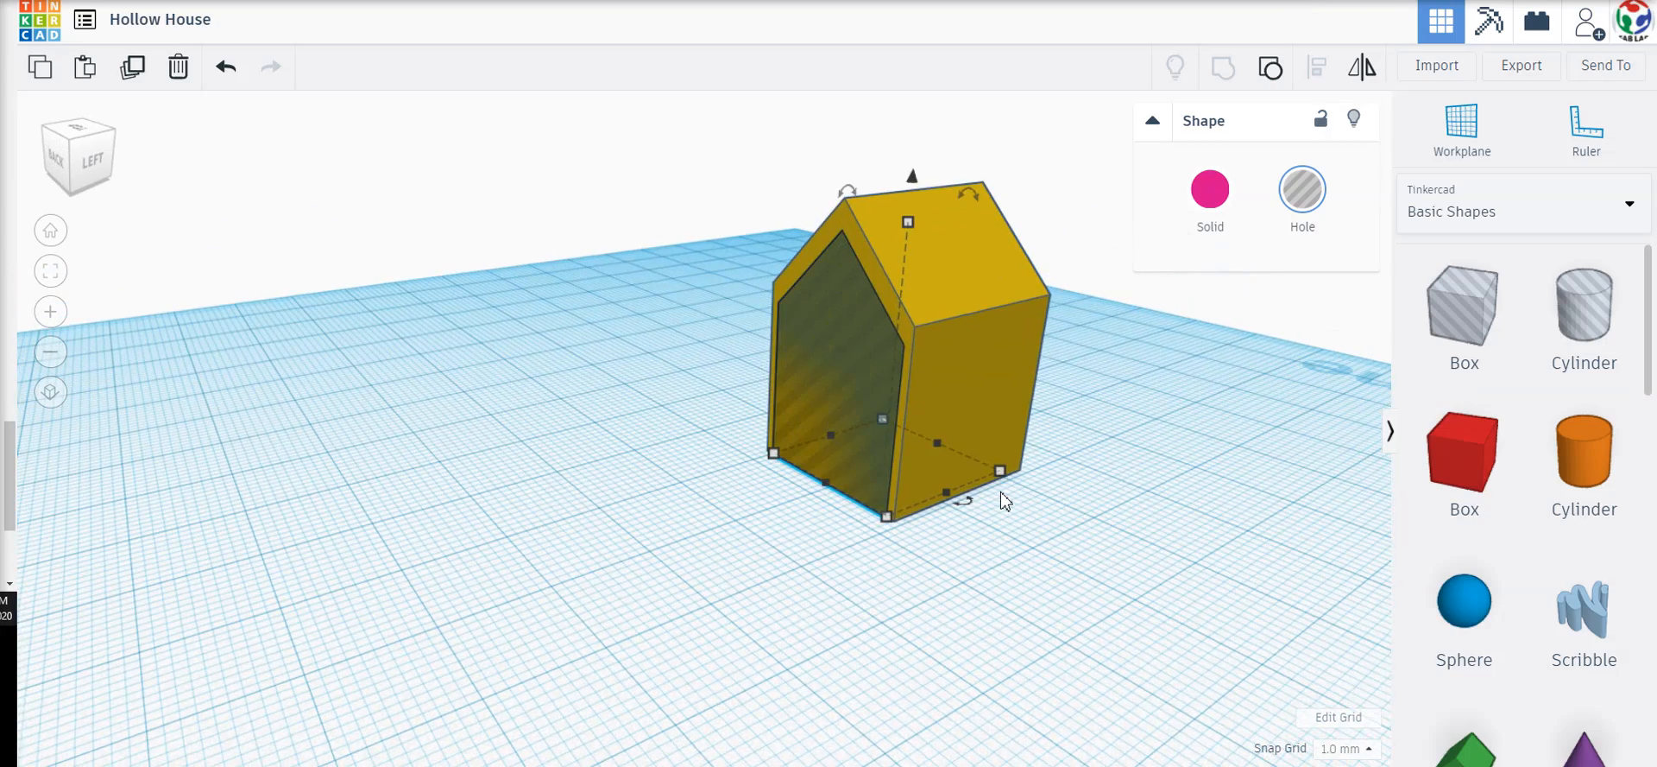
right_drag(899, 492, 976, 518)
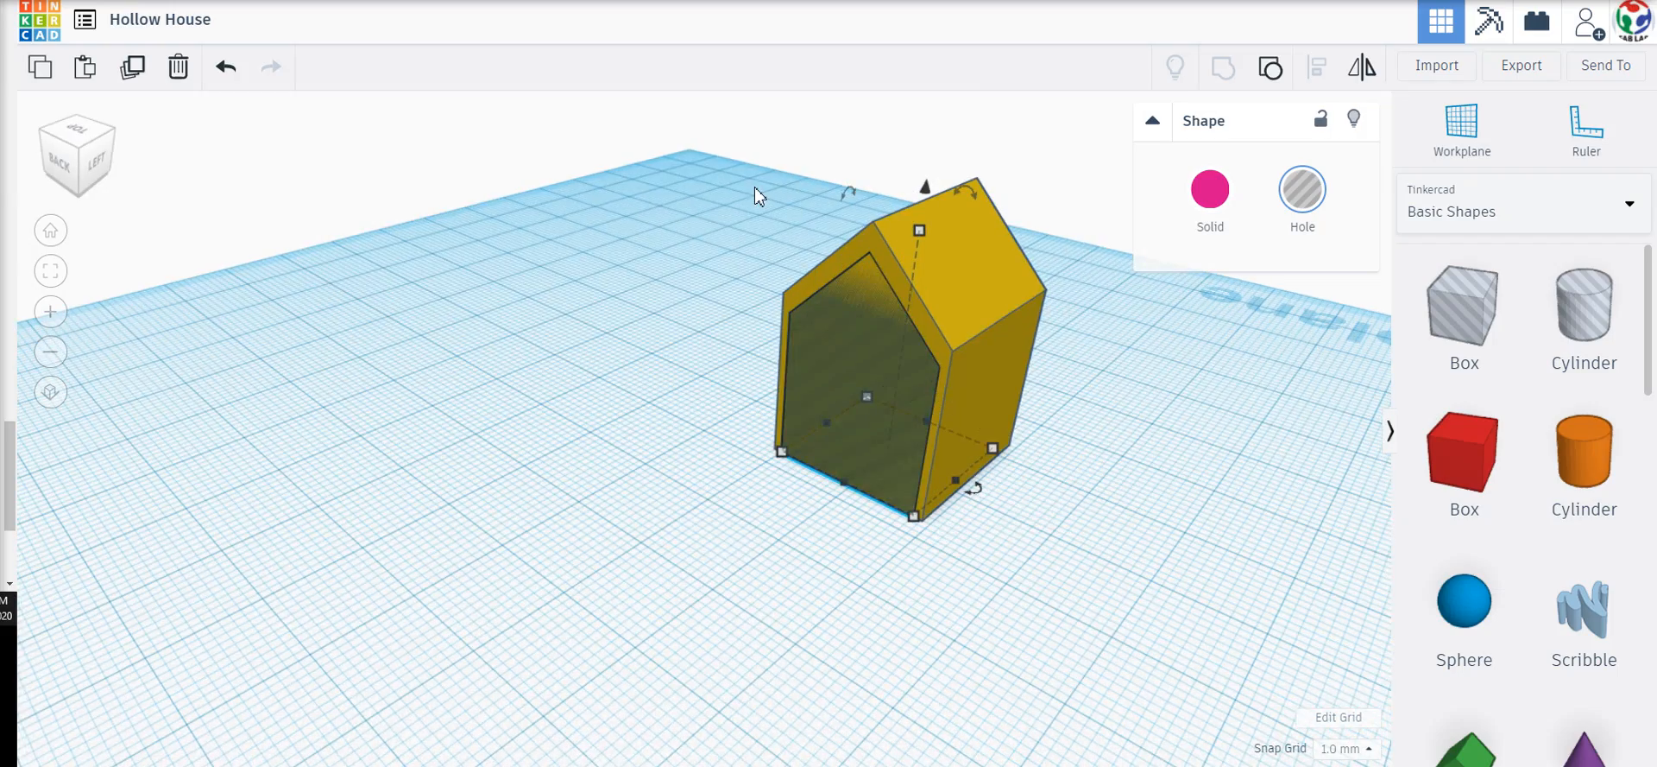
drag(971, 513, 988, 611)
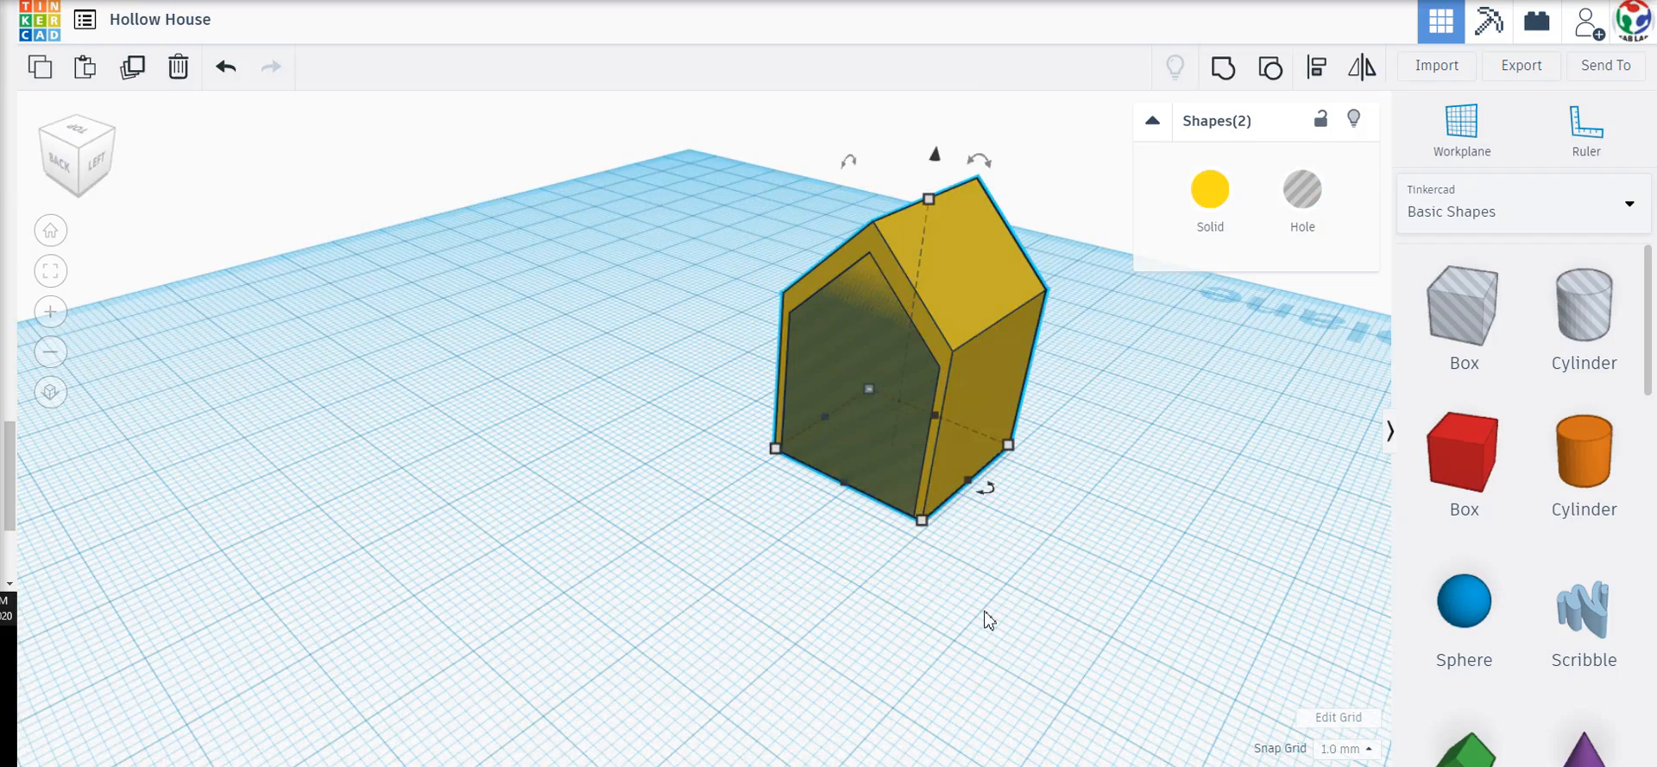
right_drag(987, 610, 993, 570)
click(747, 186)
drag(840, 237, 1024, 516)
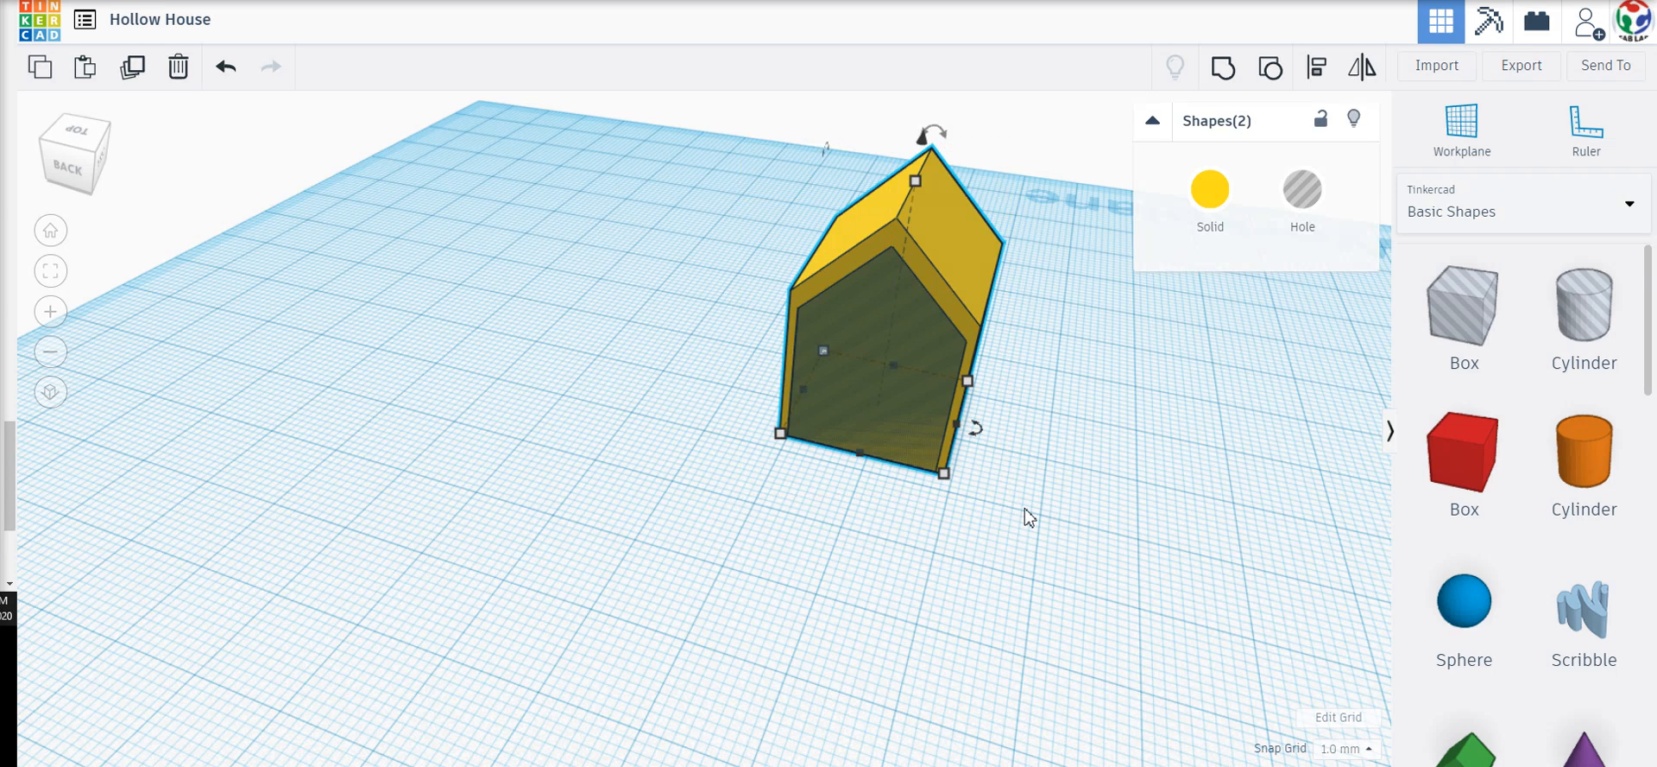
click(1320, 75)
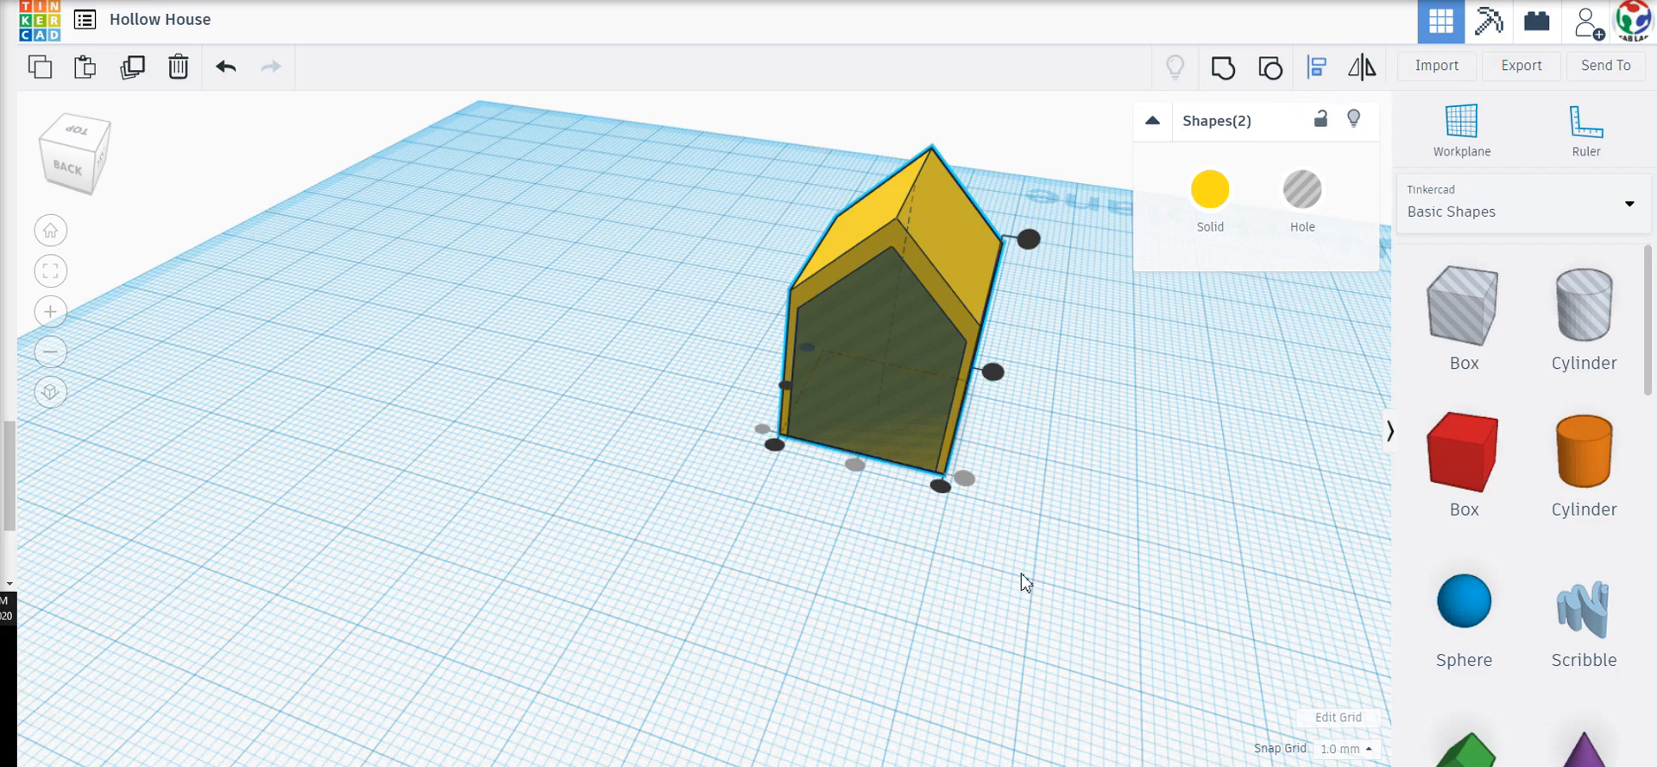
right_drag(1021, 582, 1047, 569)
click(767, 375)
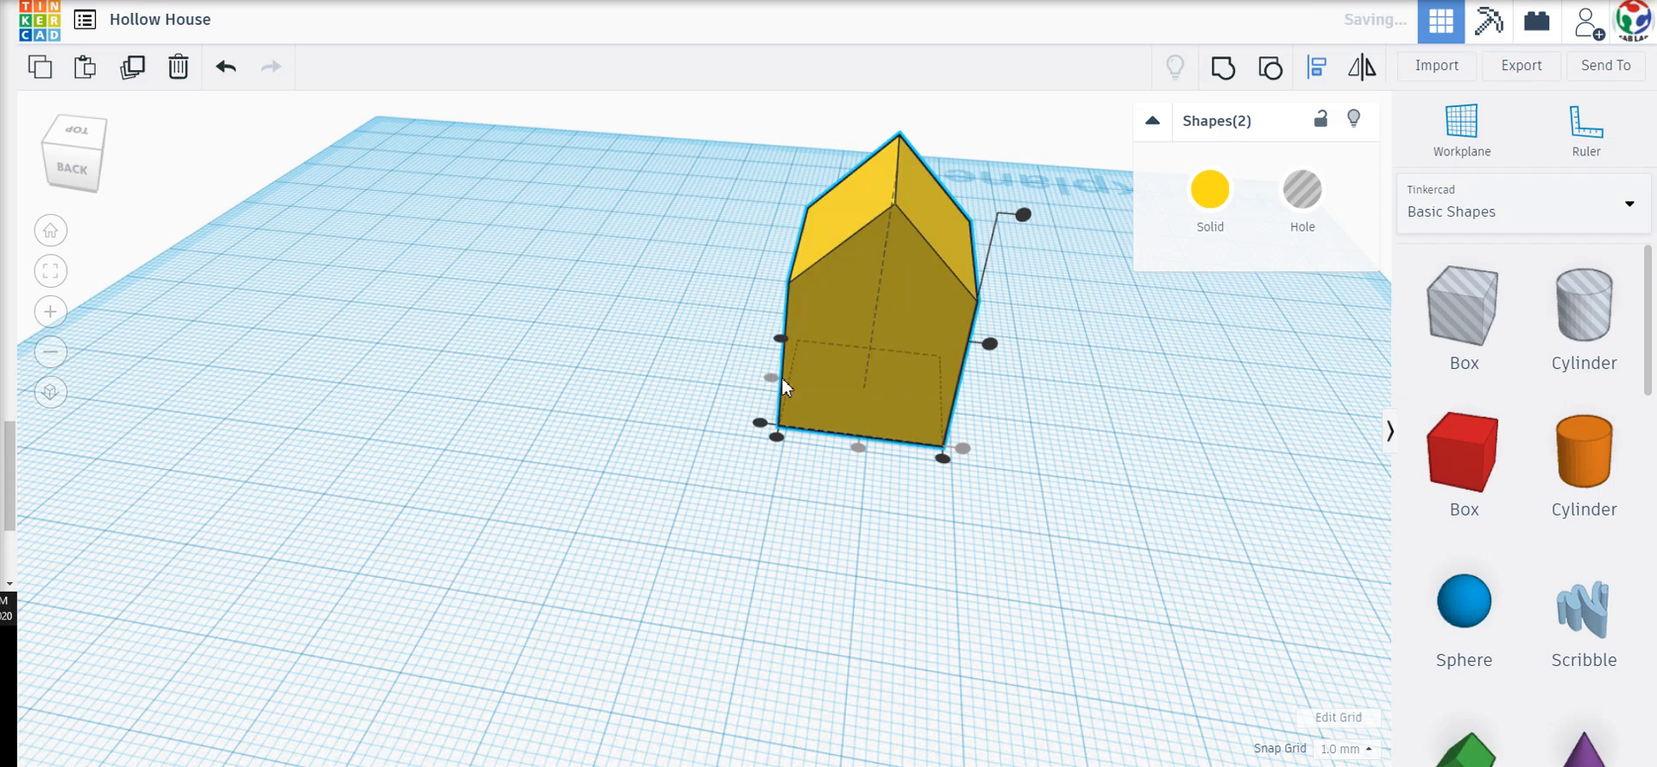
click(754, 397)
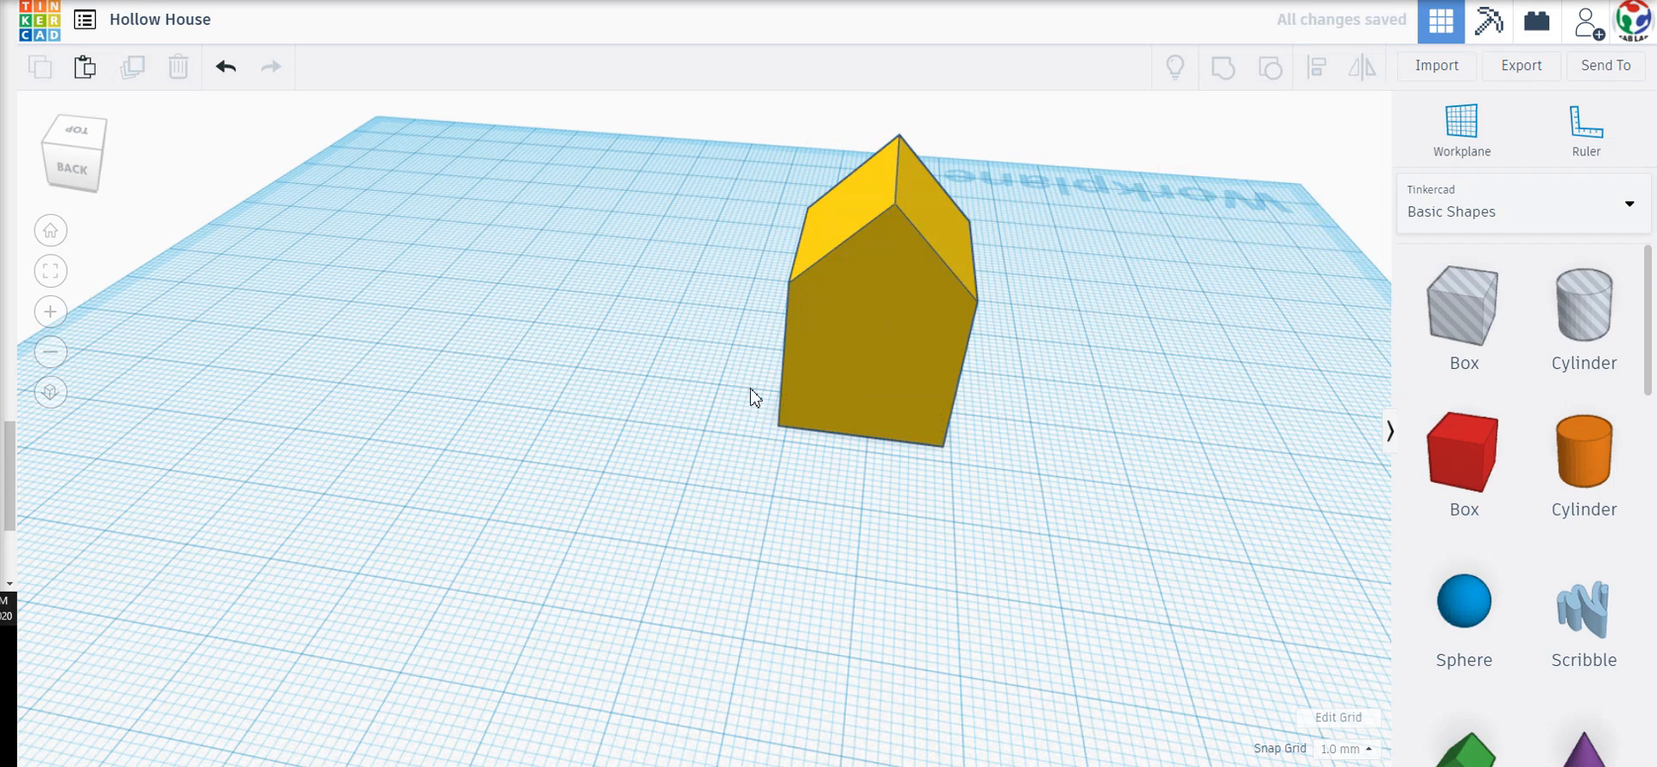
Group the yellow house with the hole inside it to hollow it out, and inspect the cavity from below
right_drag(835, 552, 898, 349)
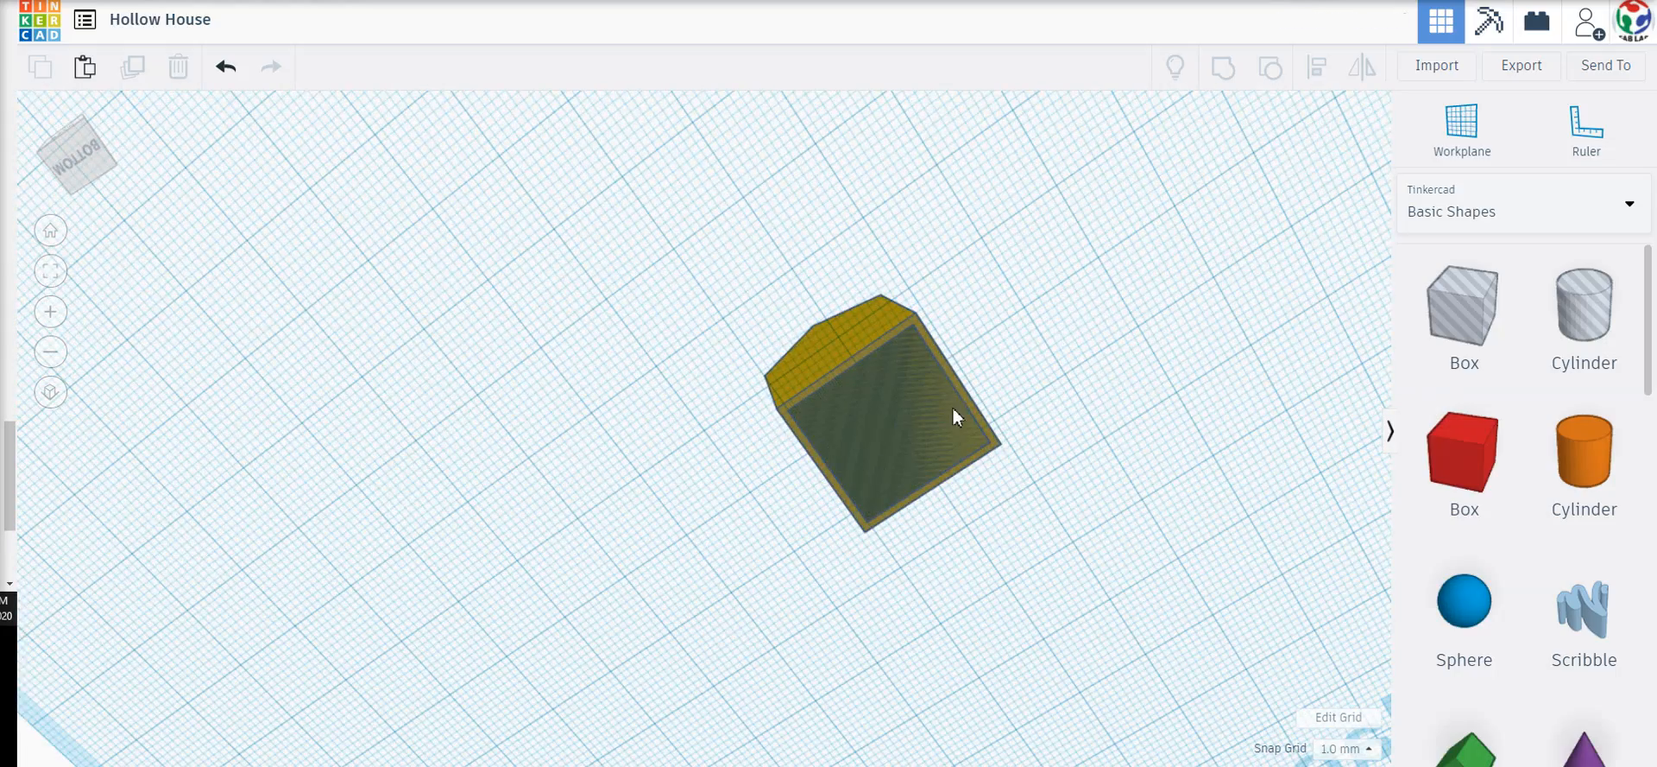
right_drag(953, 408, 400, 625)
drag(594, 449, 723, 557)
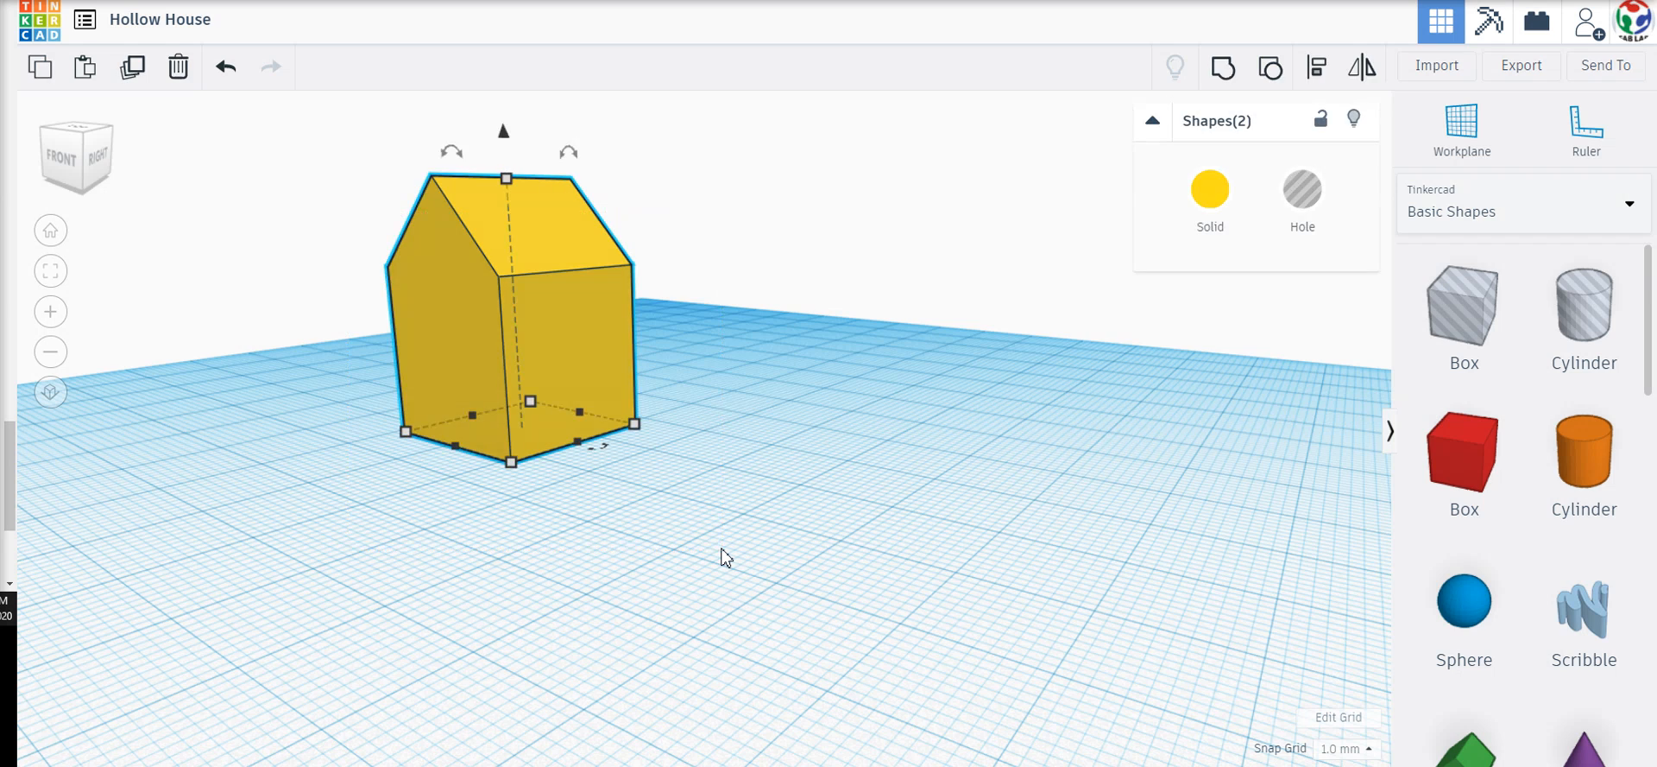
click(1271, 70)
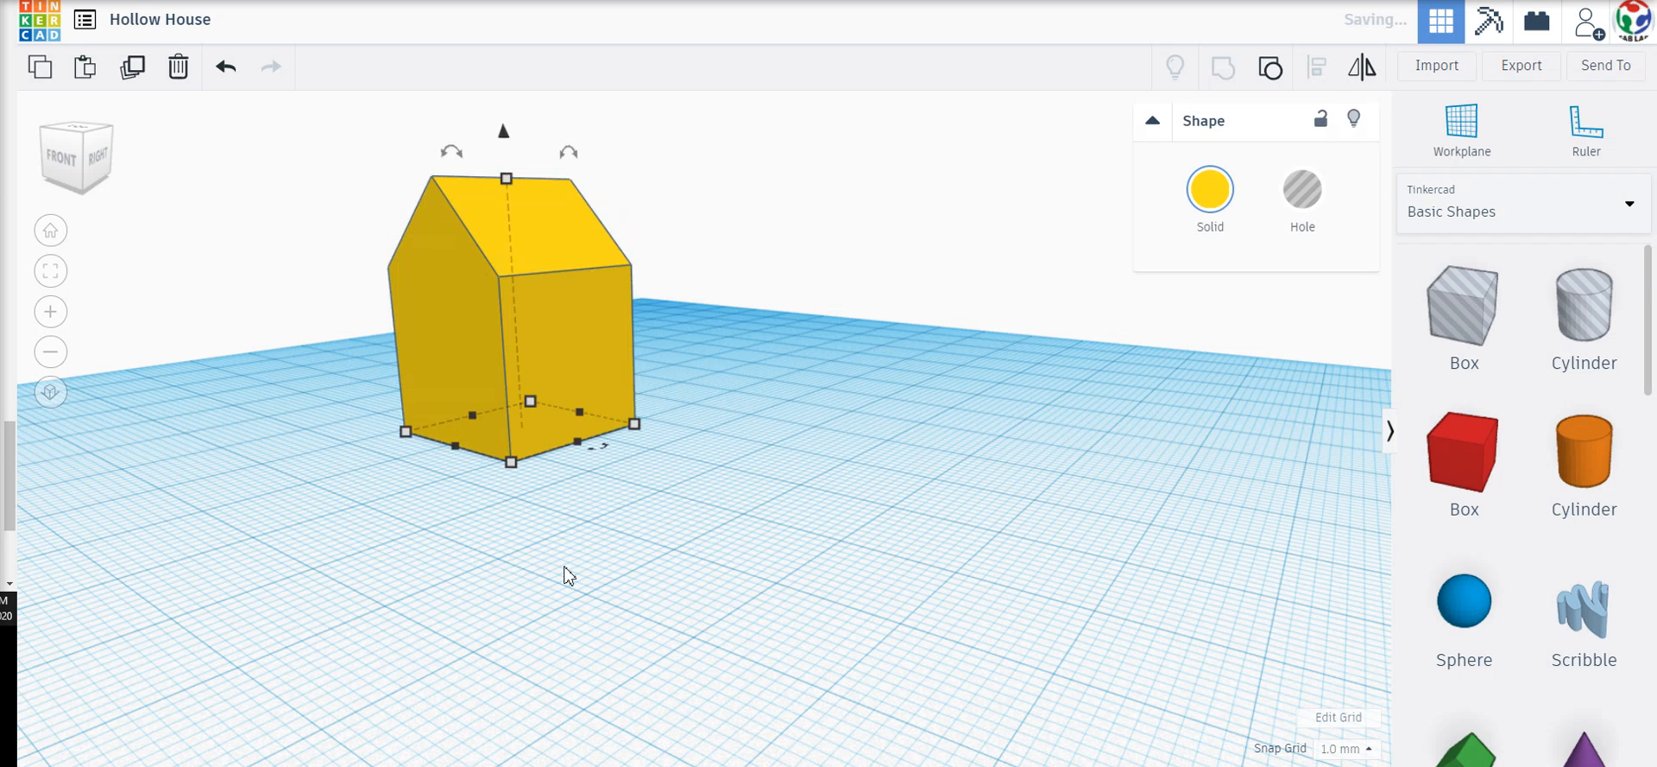
right_drag(565, 568, 544, 458)
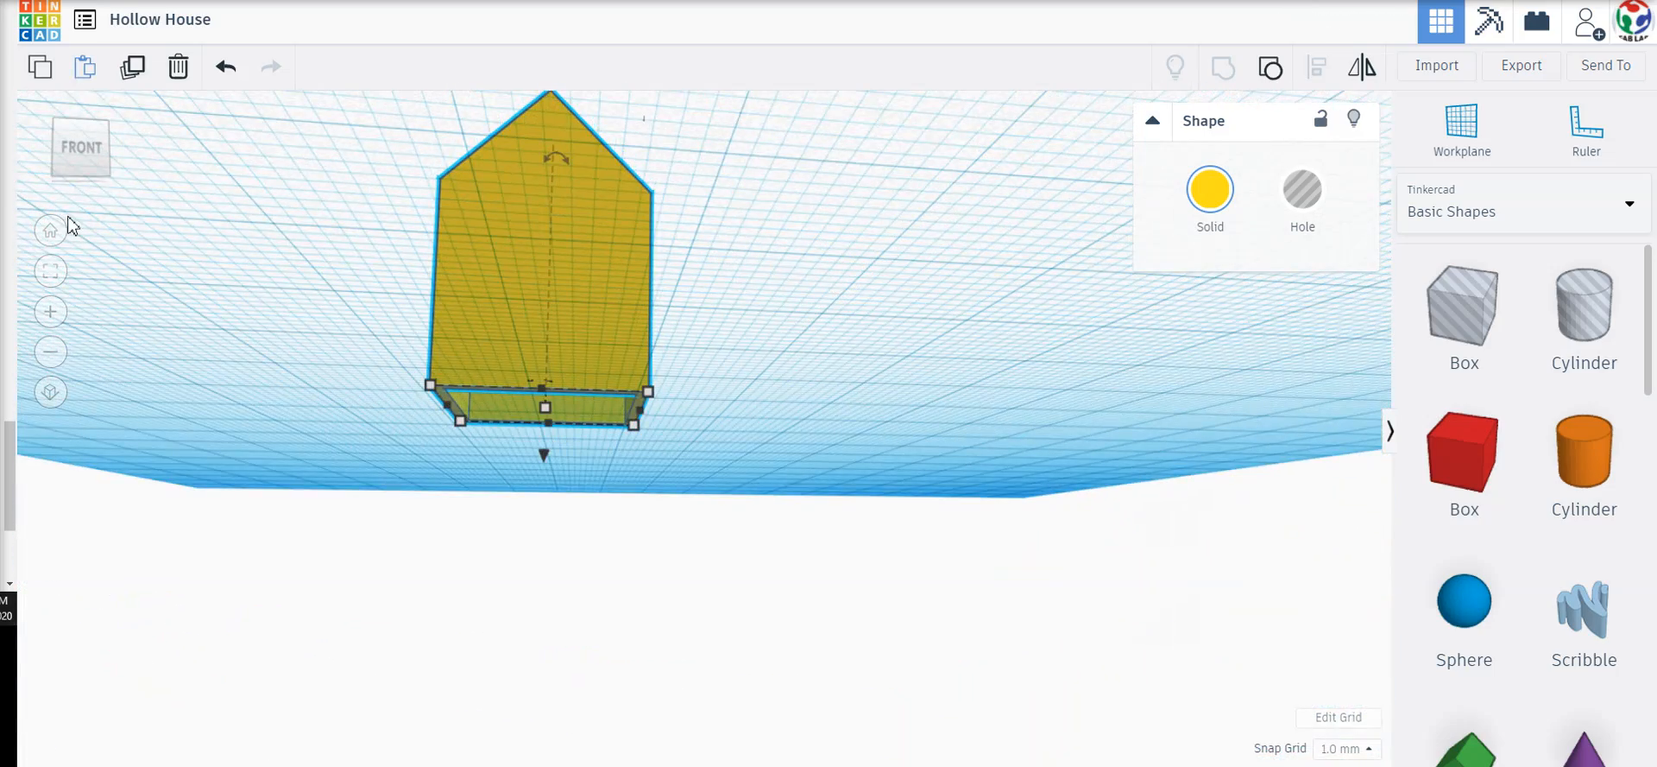
Place a hole box beside the house and move it up against the side wall
click(57, 230)
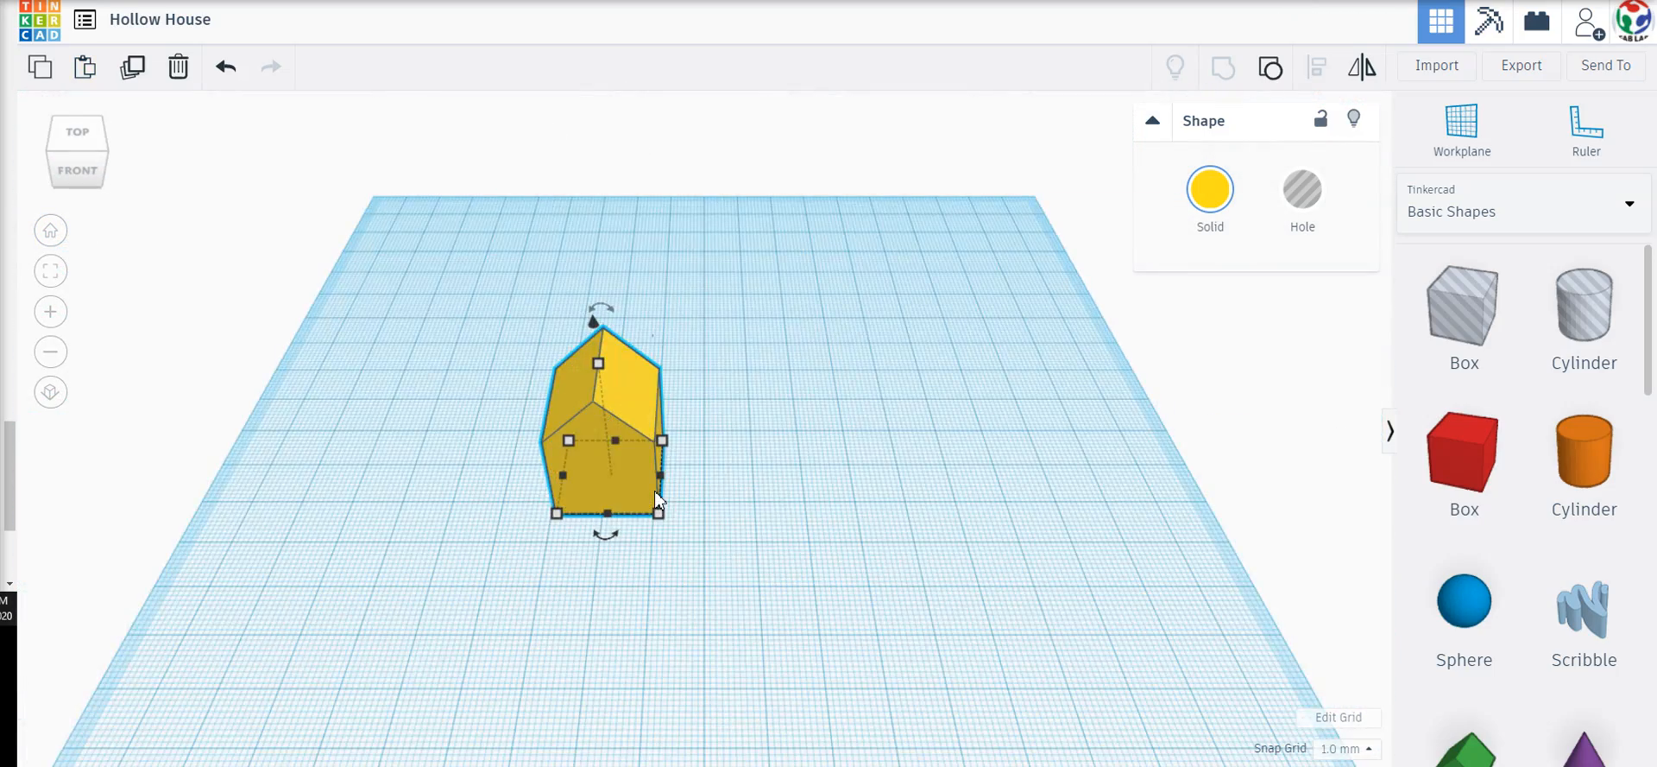
scroll(655, 492, up, 6)
right_drag(594, 582, 563, 472)
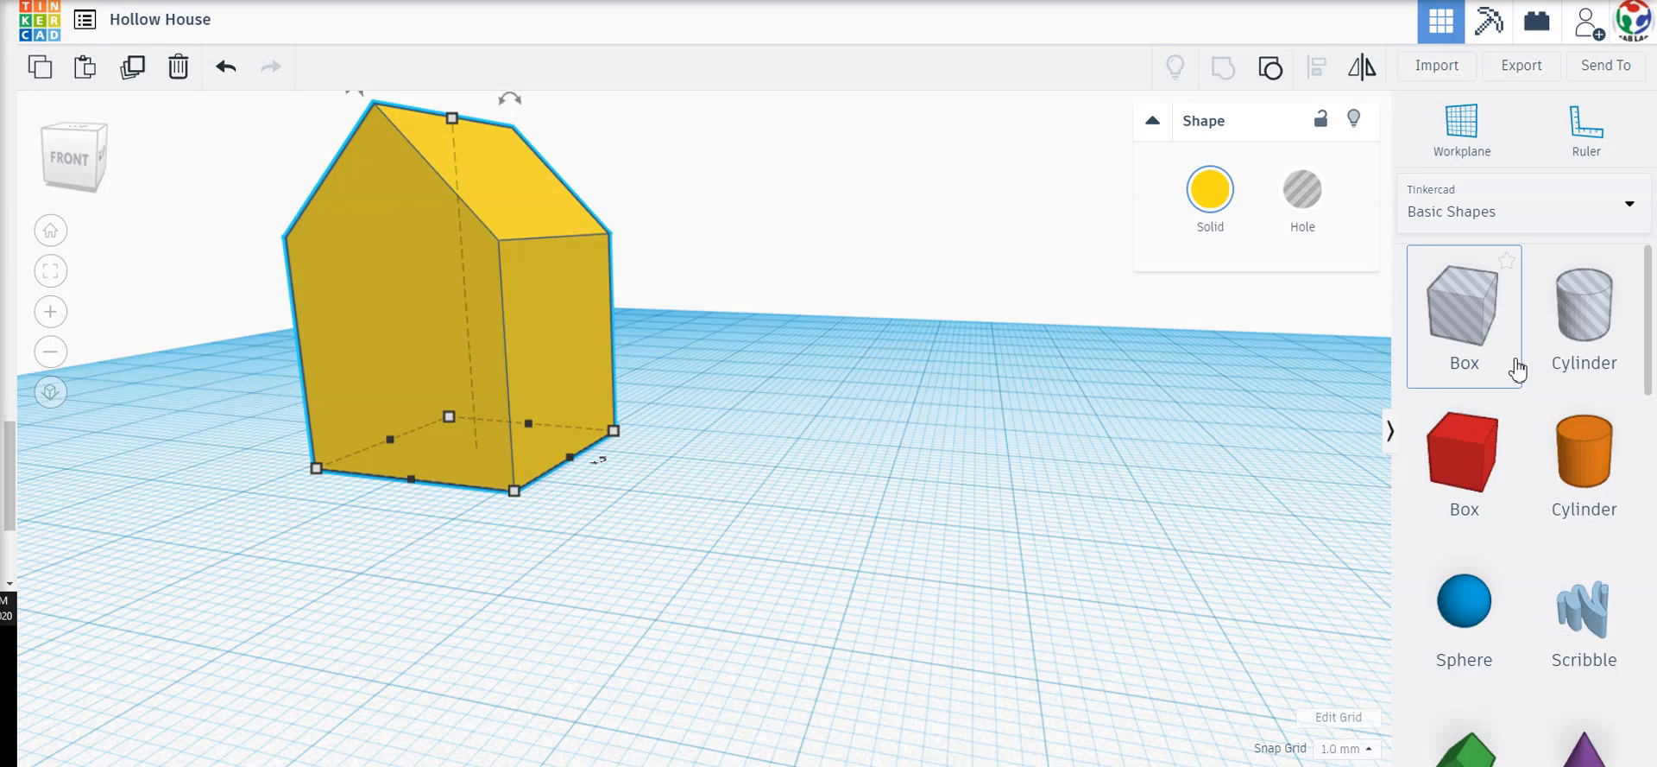
click(1483, 323)
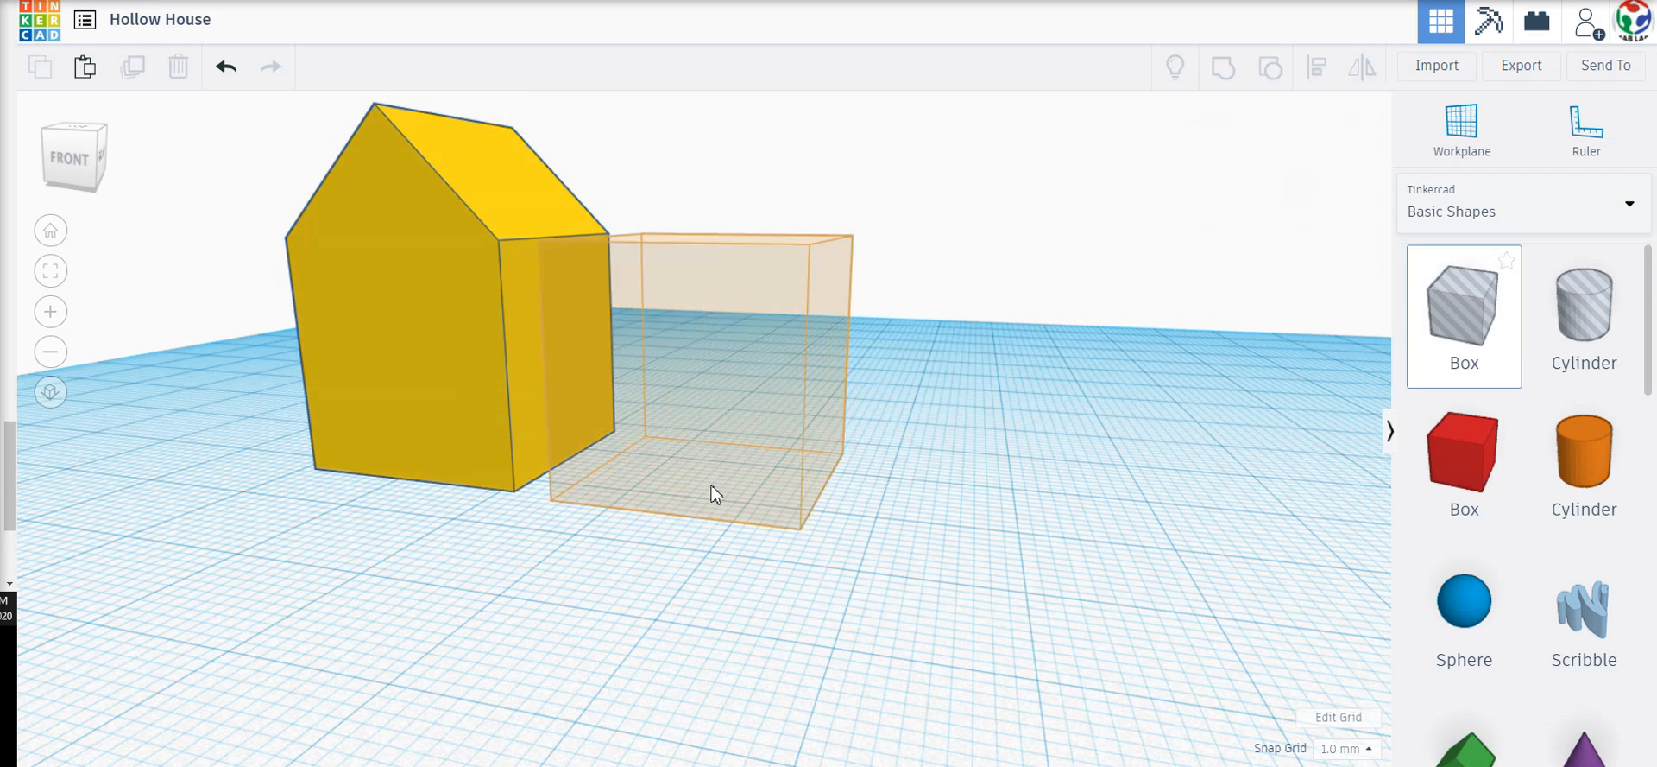
click(706, 507)
right_drag(951, 542, 905, 586)
drag(591, 434, 502, 369)
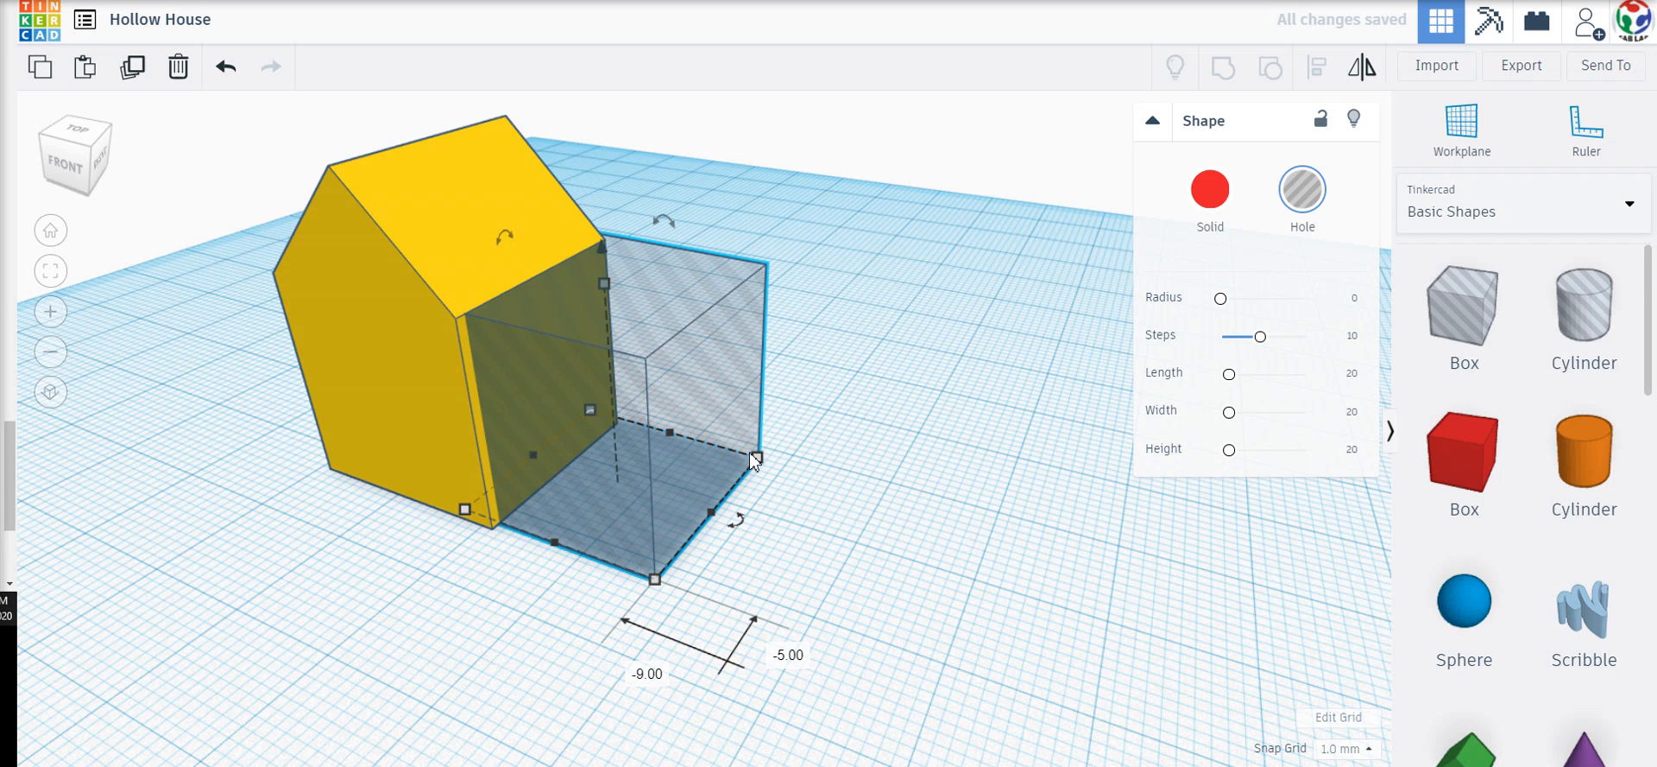
Shrink the hole box to window size, set it into the house's side wall and raise it 5 mm
mouse_move(758, 458)
drag(759, 462, 555, 443)
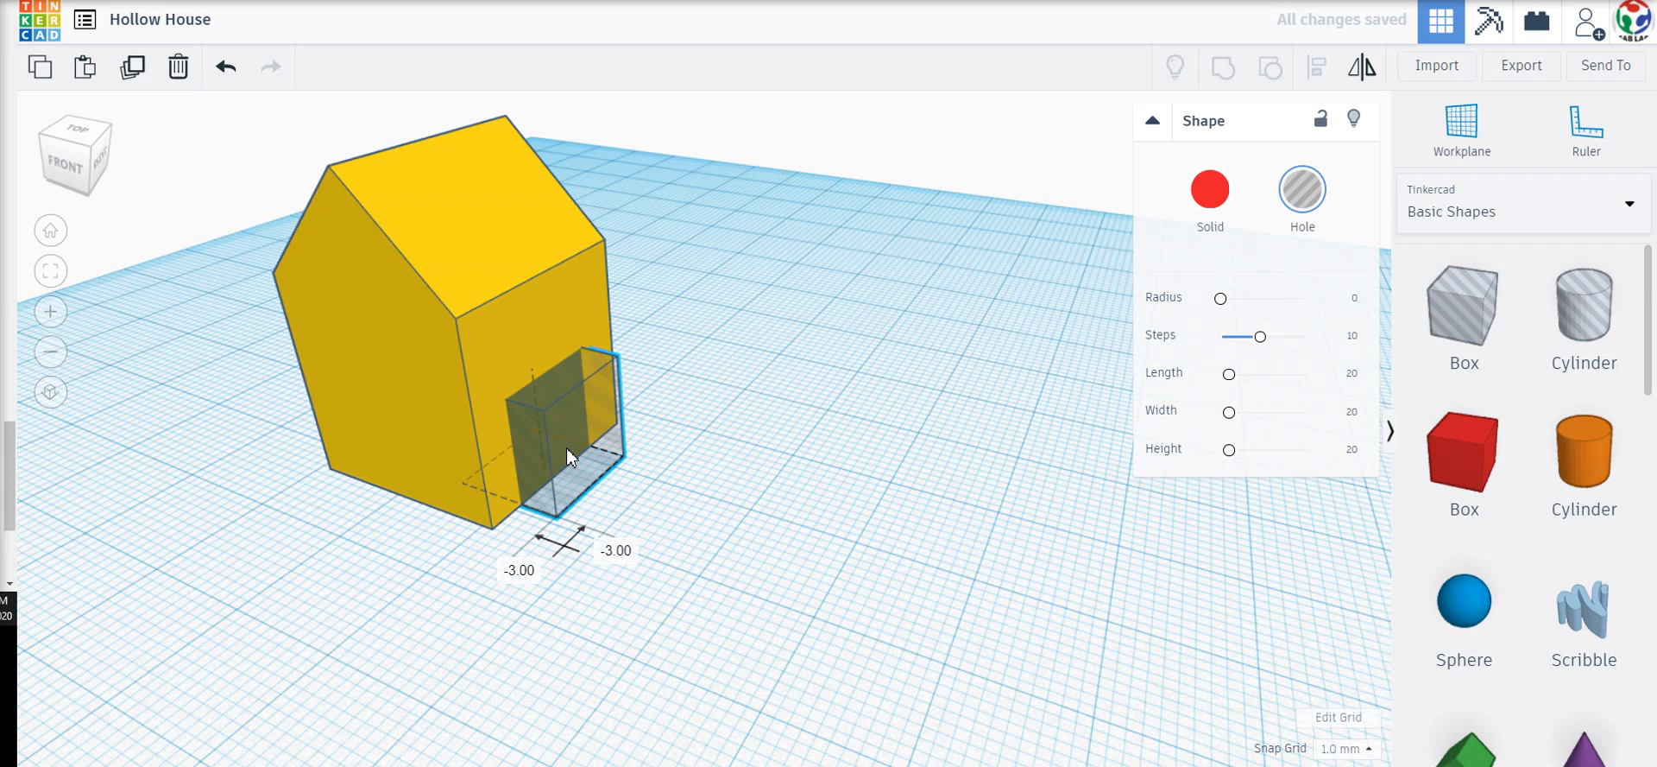
drag(519, 340, 515, 290)
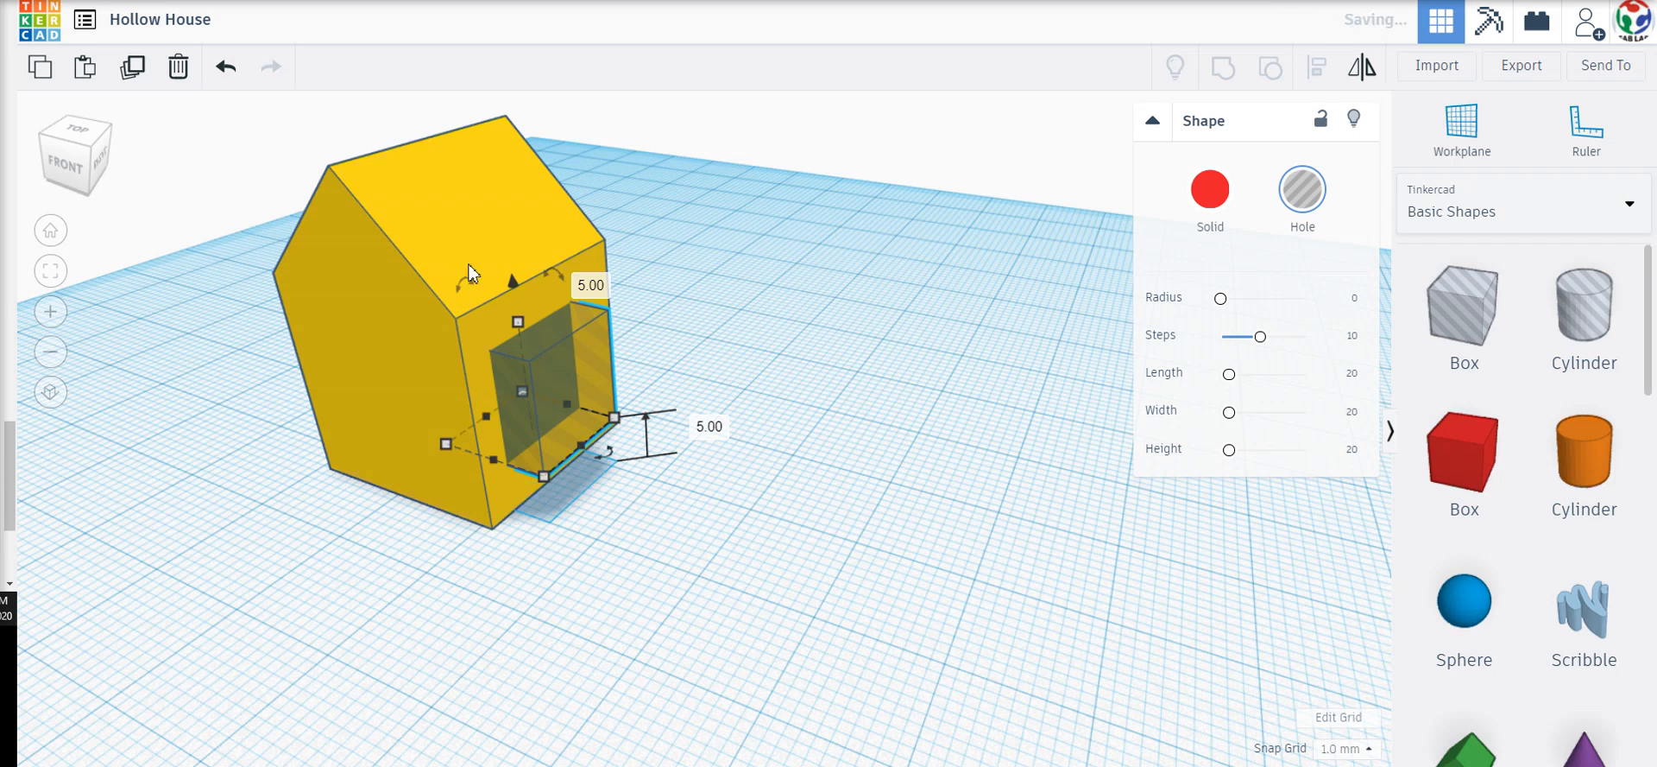
Select the house and the hole box together and group them to cut a rectangular window in the side wall
drag(702, 549, 503, 274)
drag(406, 207, 405, 208)
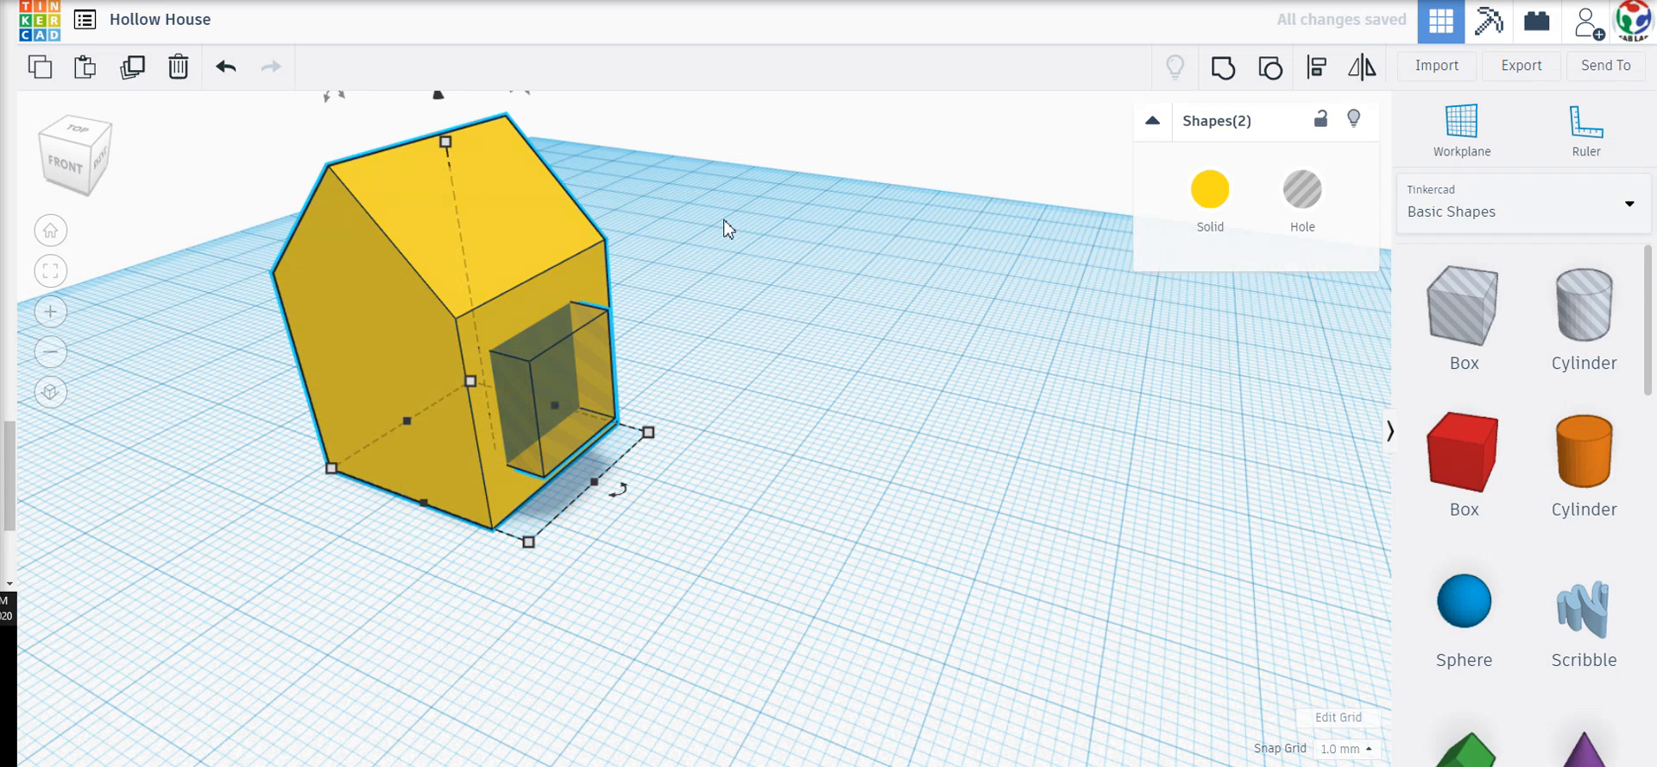
key(ctrl+g)
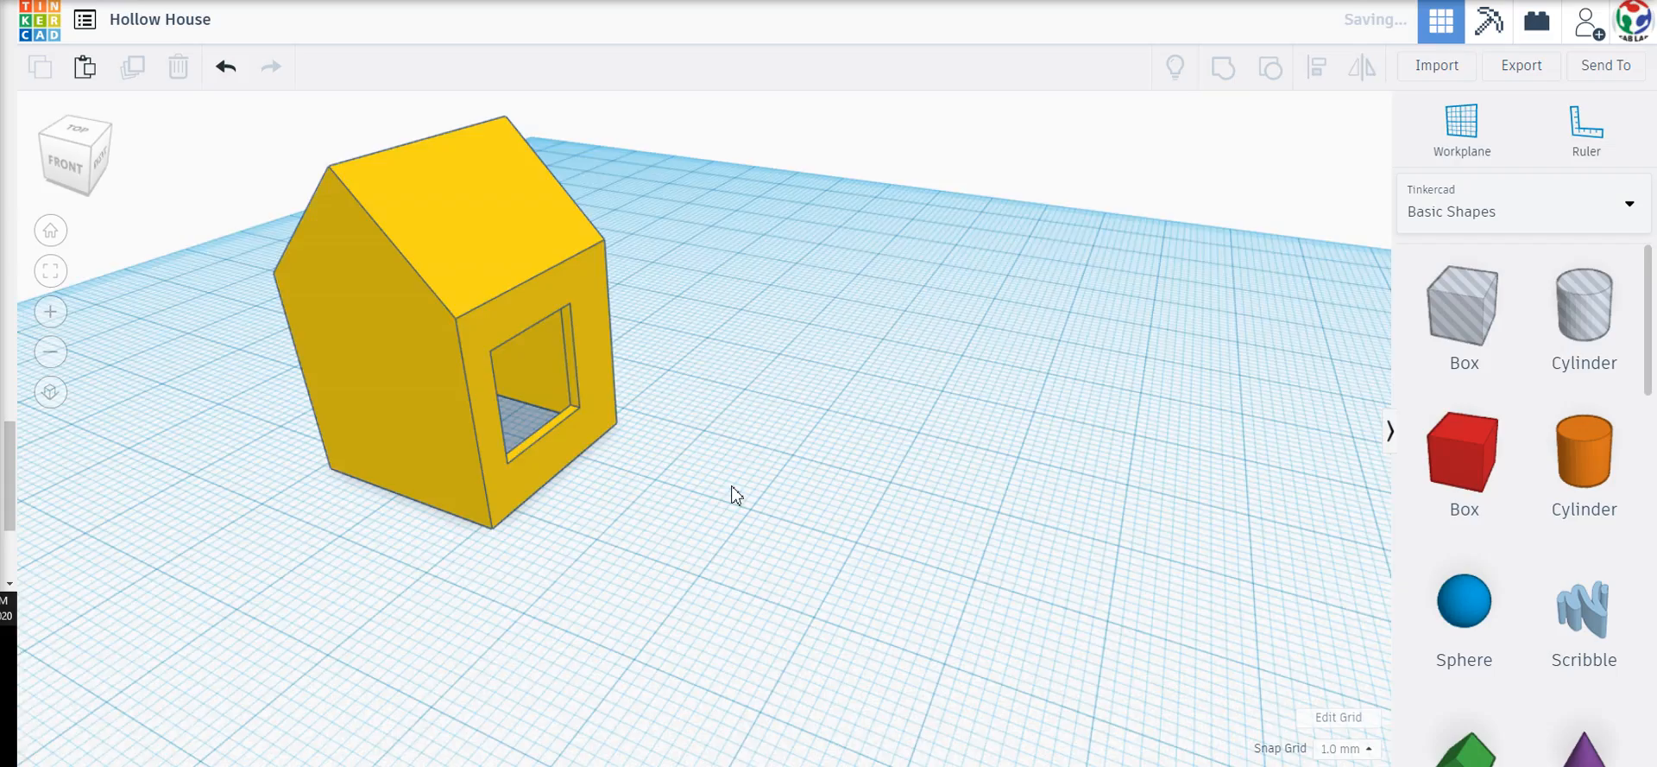
mouse_move(733, 492)
right_down()
mouse_move(559, 480)
mouse_move(764, 484)
right_up()
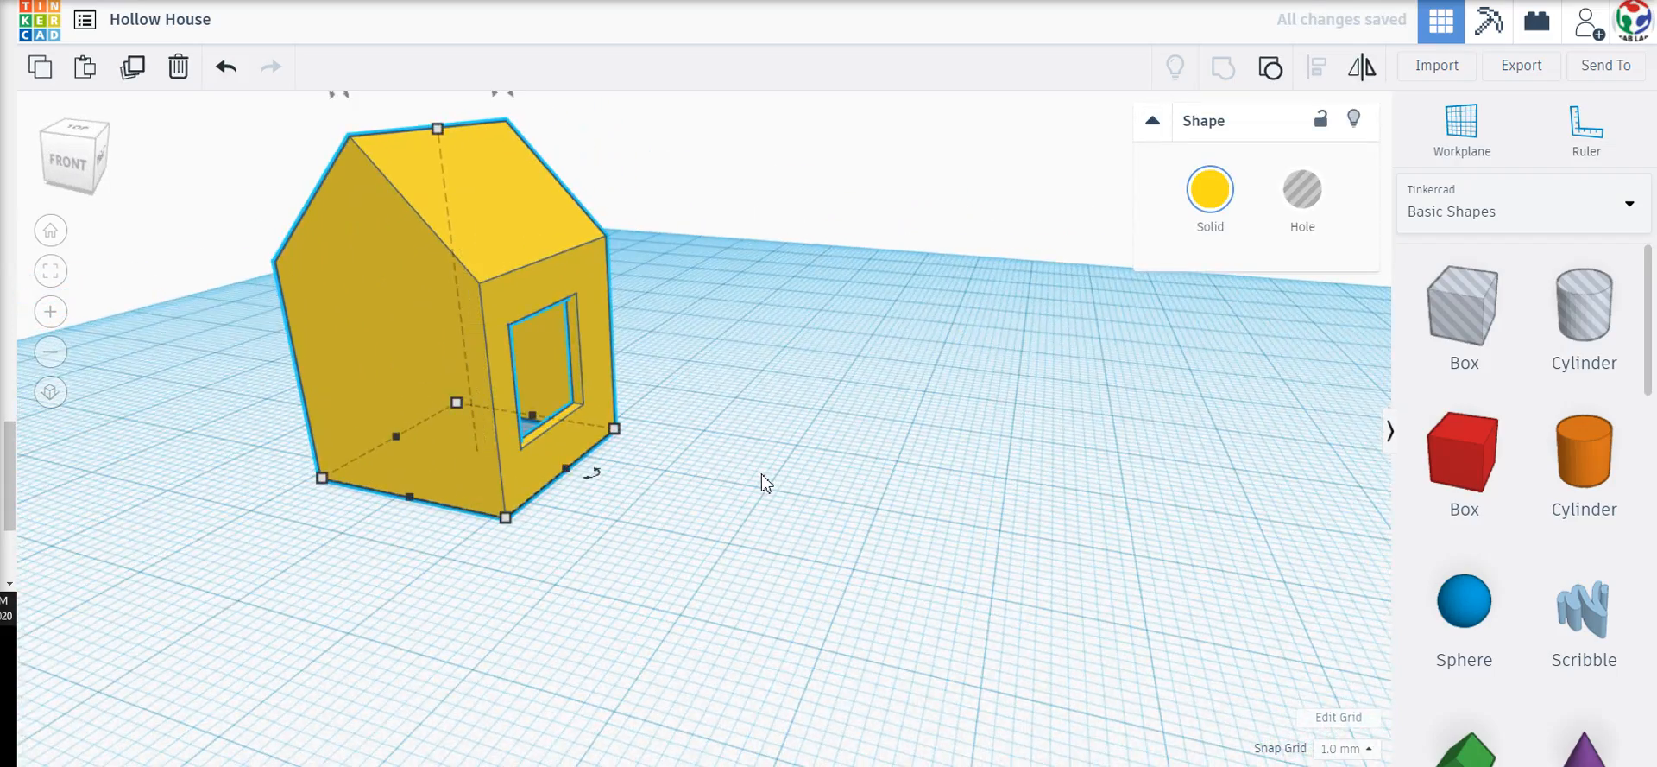
Place a hole cylinder in front of the house and rotate it 90° so its round end faces the front wall
drag(1576, 339, 519, 551)
drag(592, 724, 543, 602)
drag(515, 539, 292, 539)
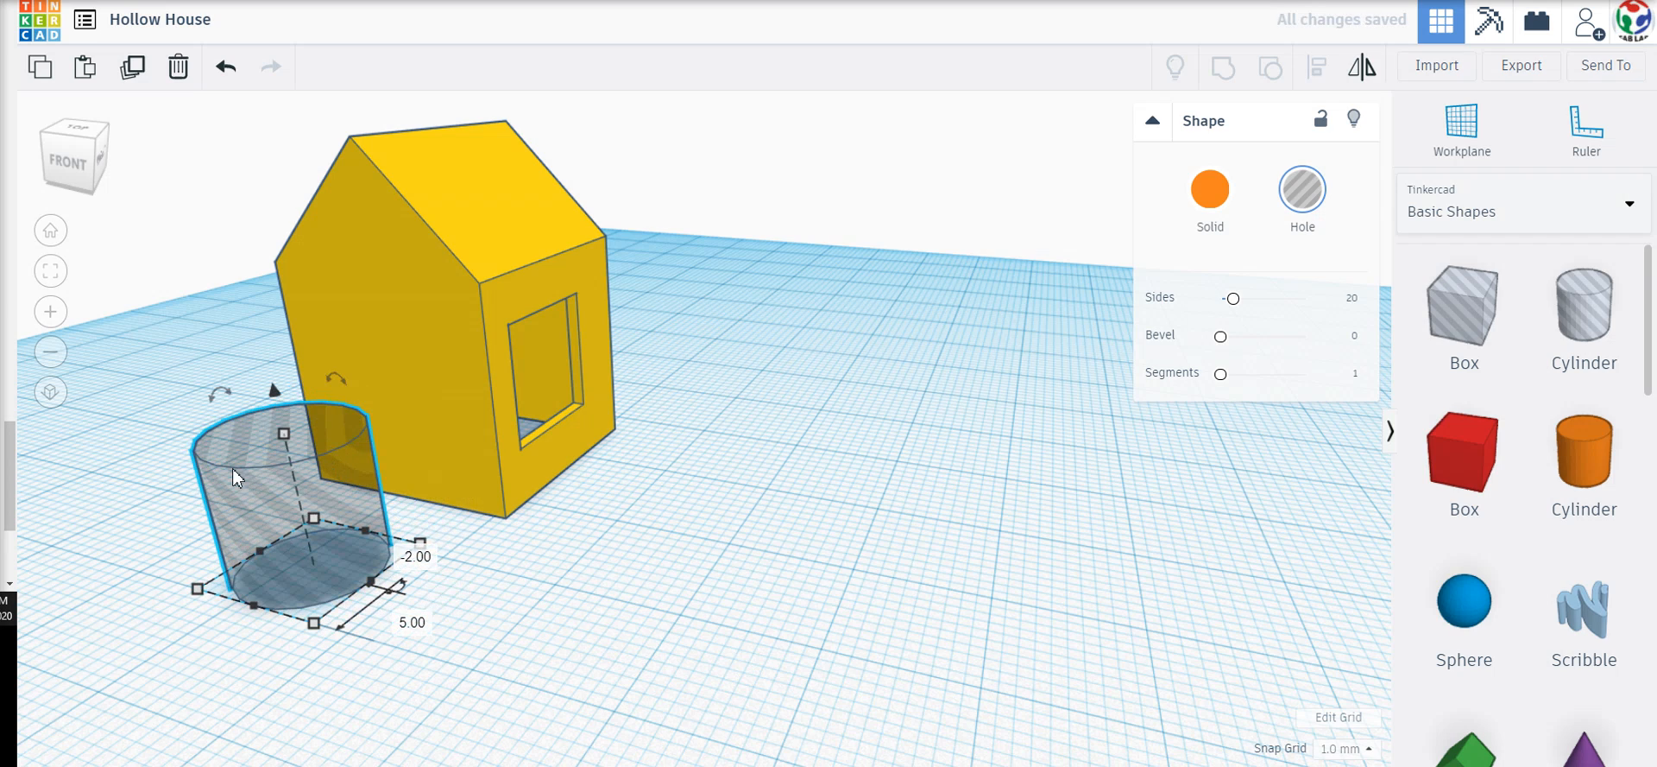
drag(216, 399, 216, 399)
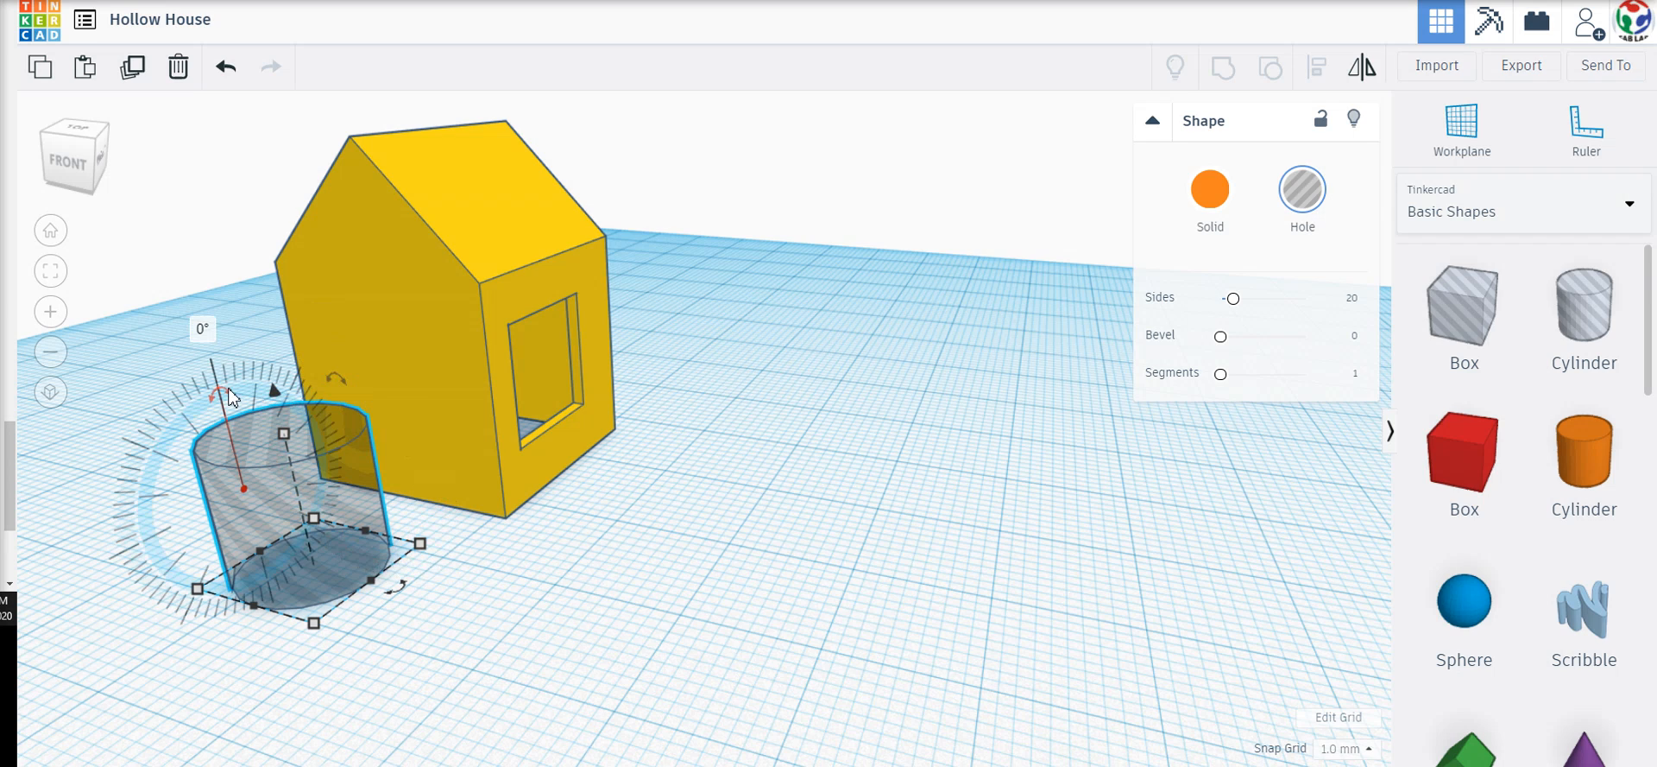
drag(223, 395, 176, 530)
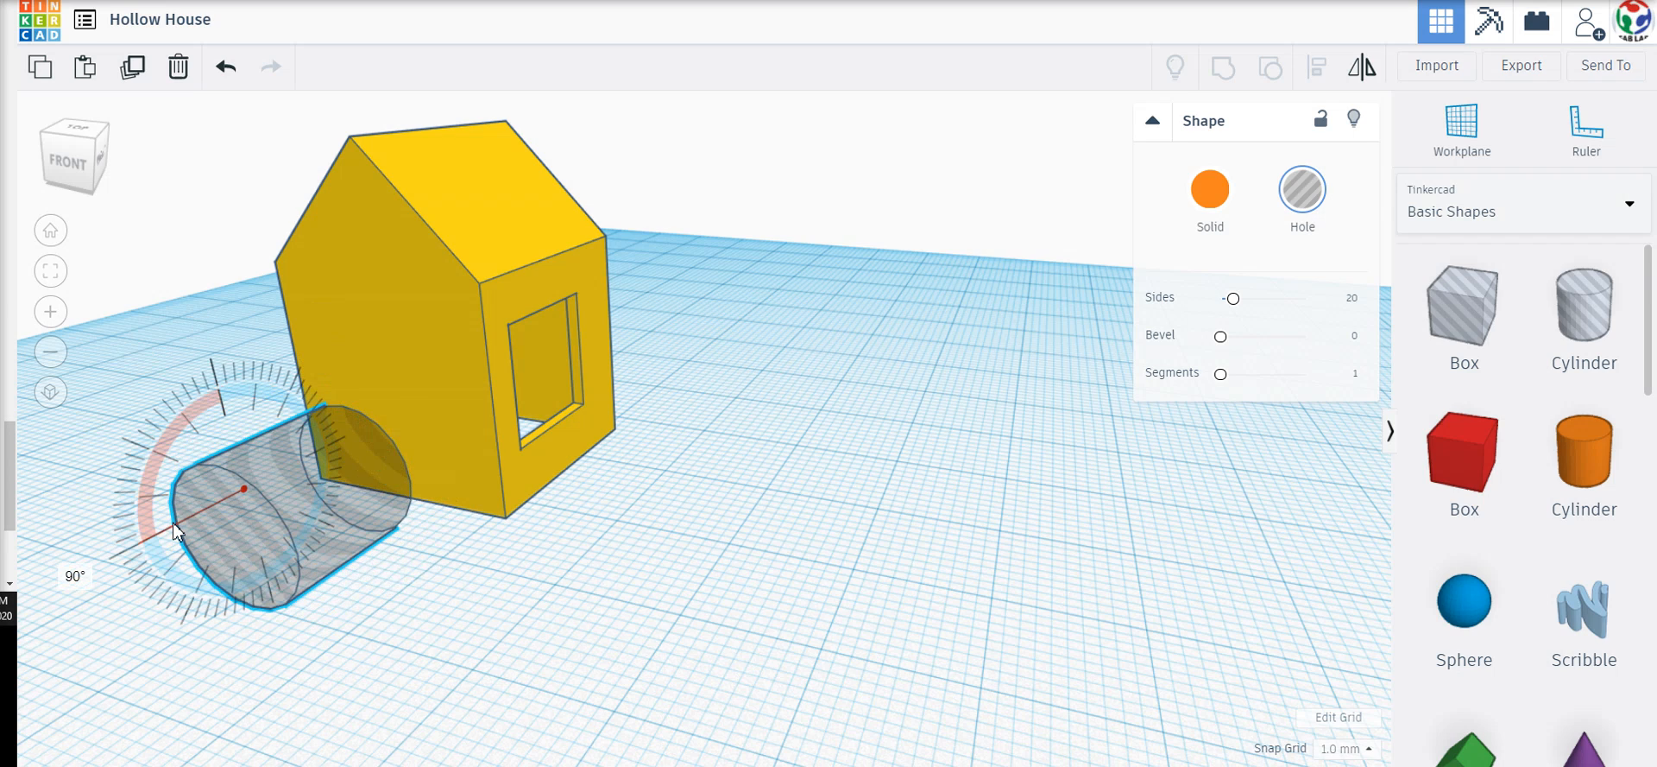
Push the hole cylinder into the house's front wall and raise it 5 mm
click(471, 602)
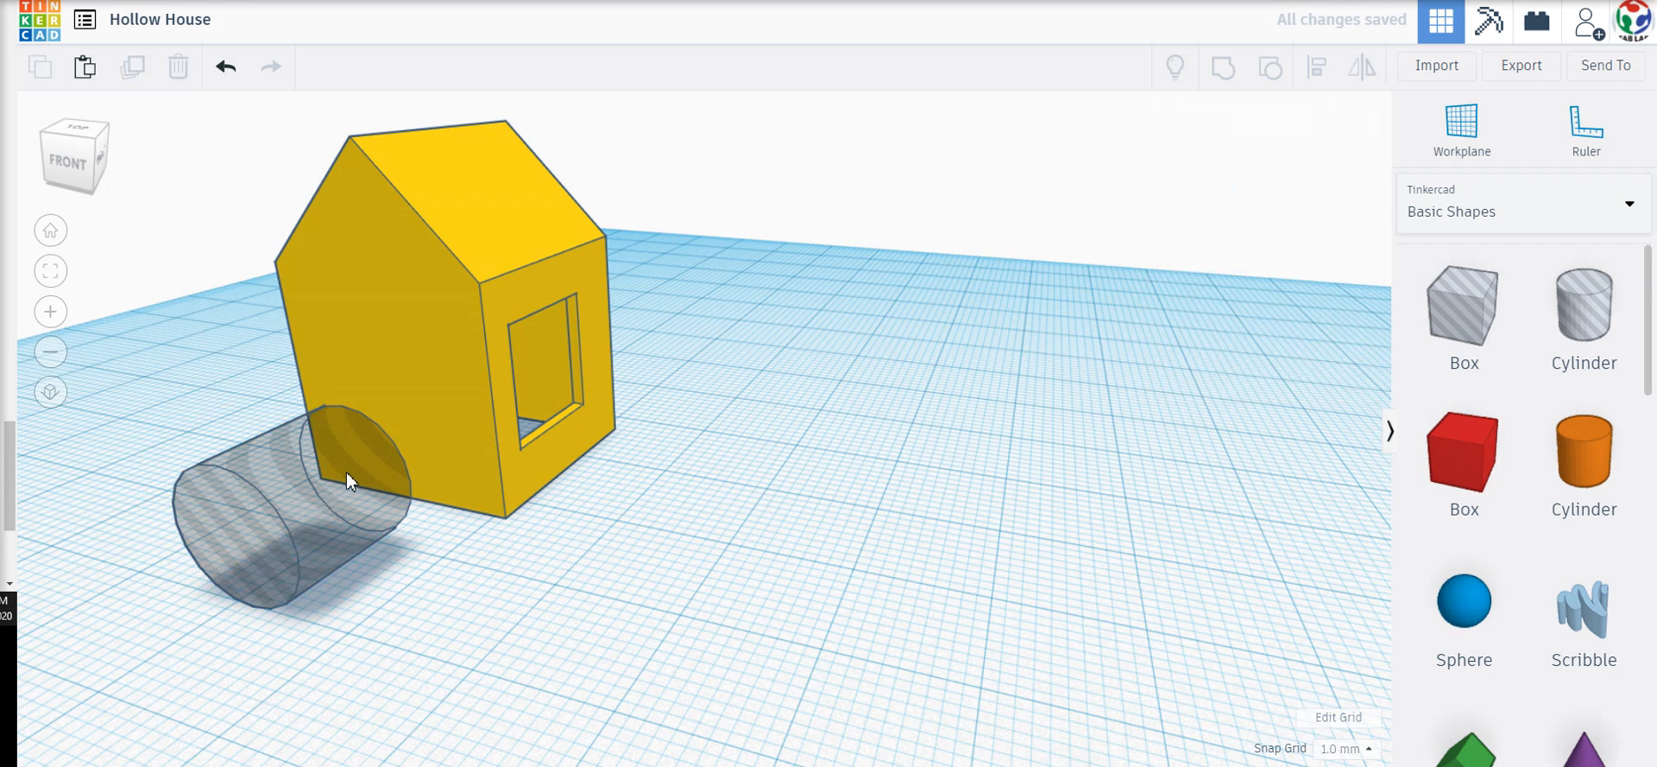
drag(347, 473, 392, 471)
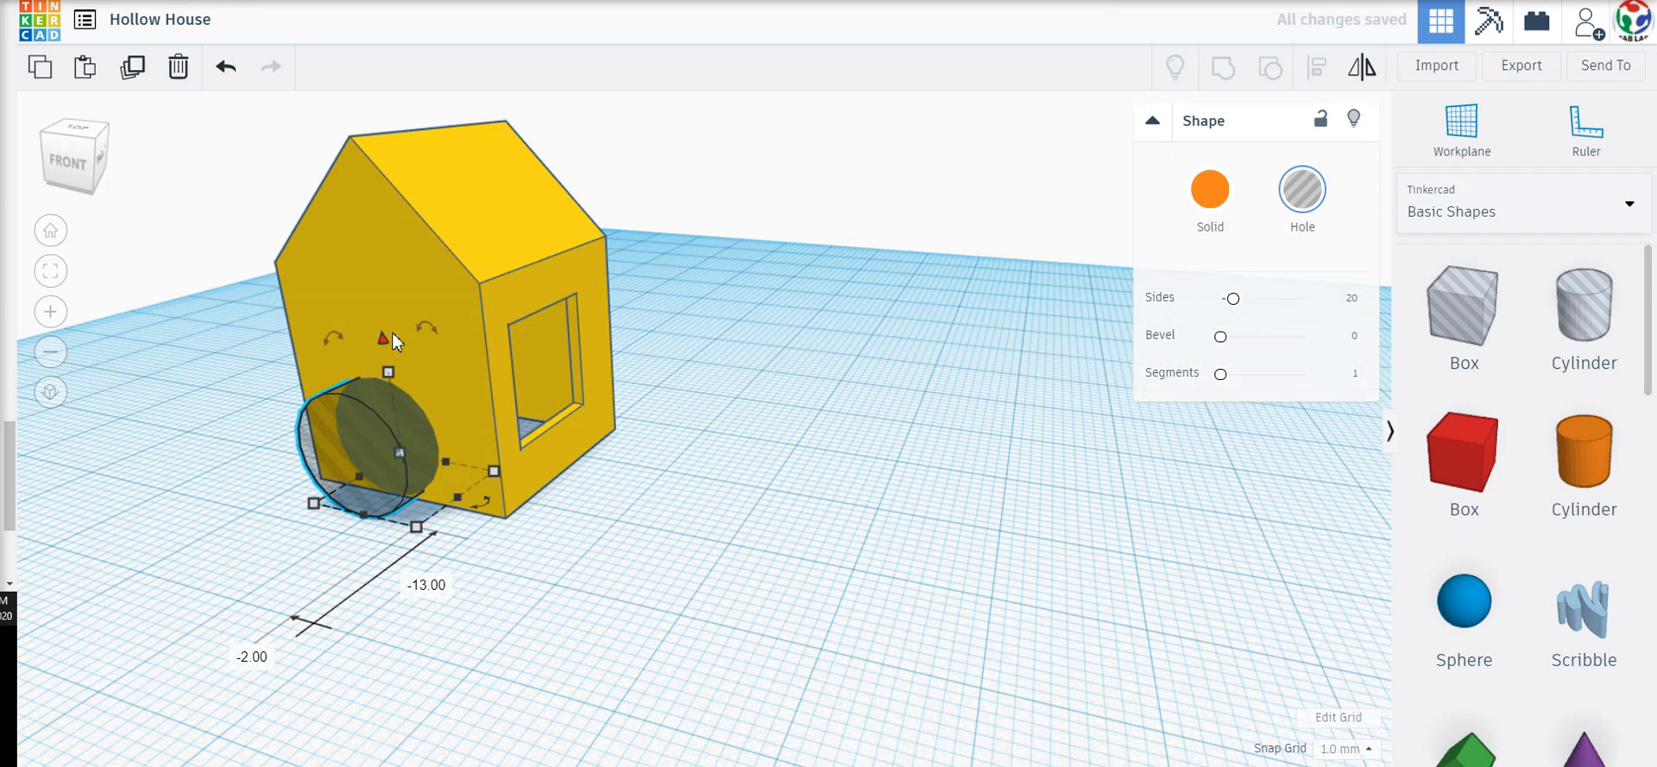
drag(385, 338, 374, 273)
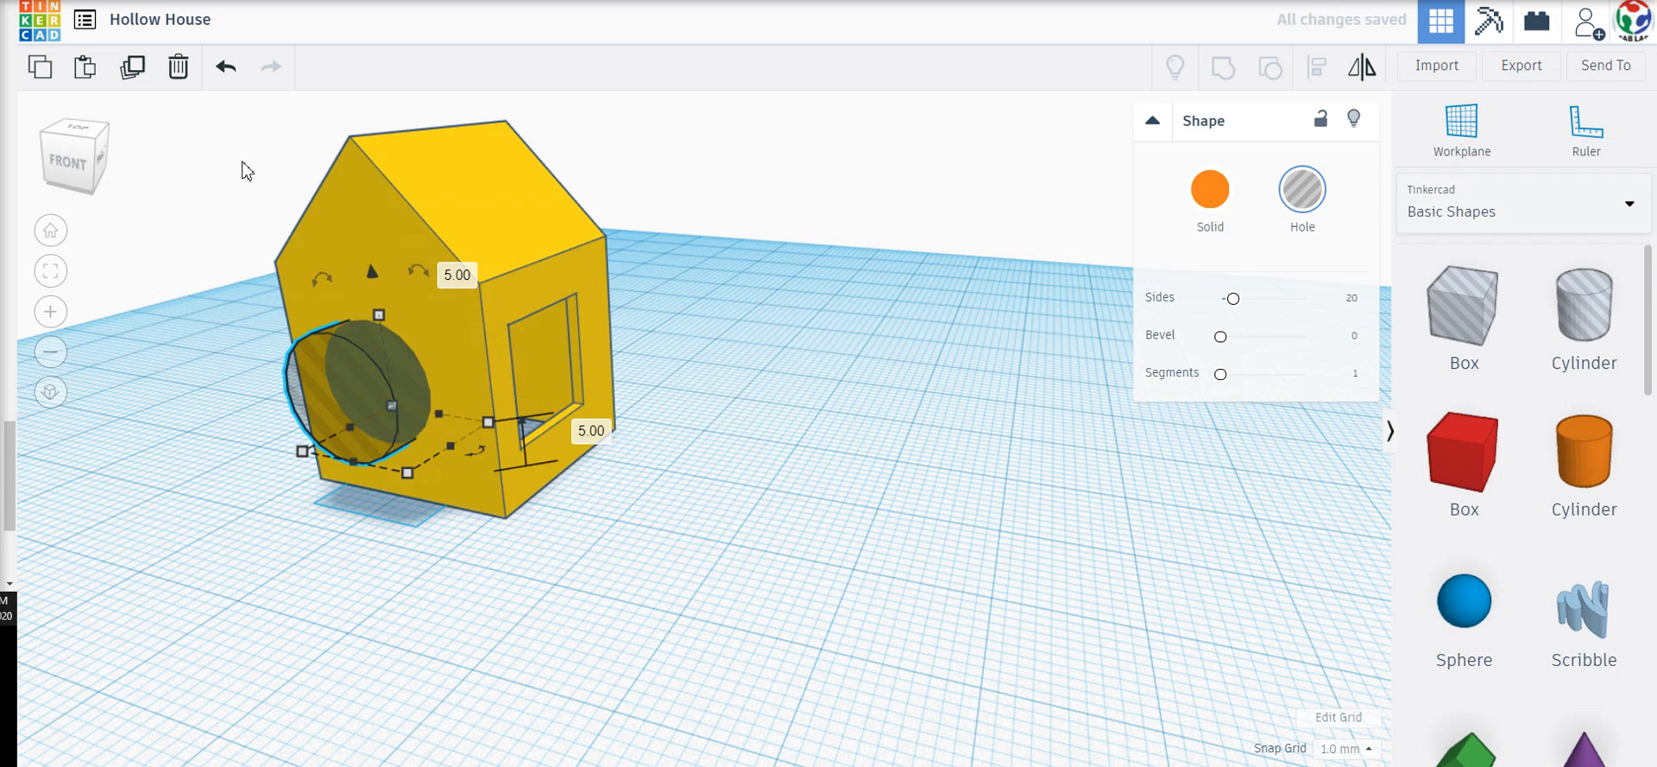
Select the house with the hole cylinder and group them to cut a round opening in the front wall
drag(241, 170, 648, 580)
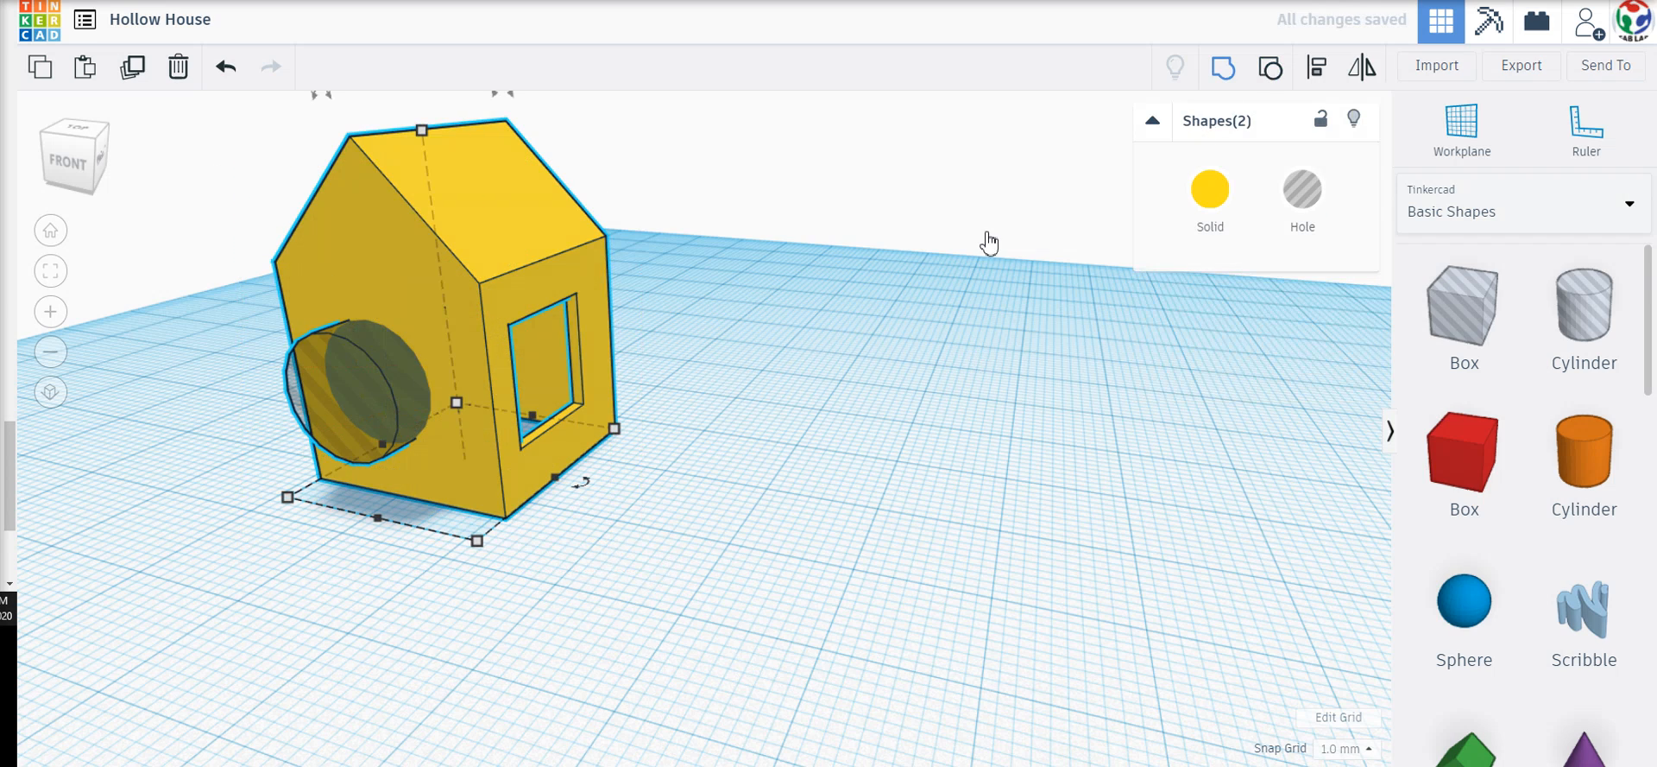
key(ctrl+g)
right_drag(781, 477, 724, 465)
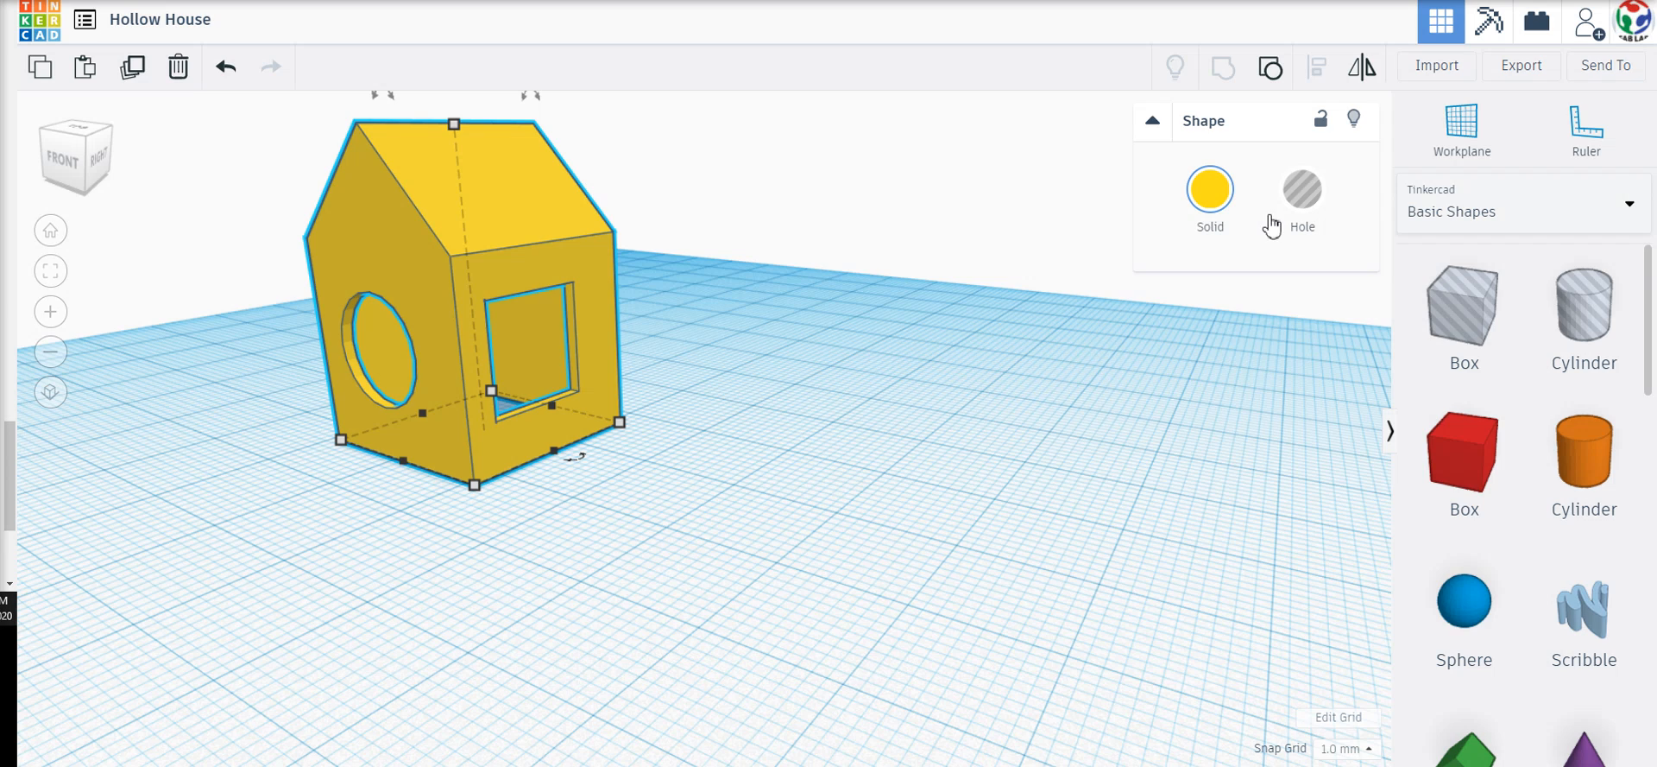
Change the house's solid colour to the bright red preset and view the finished openings
click(1208, 192)
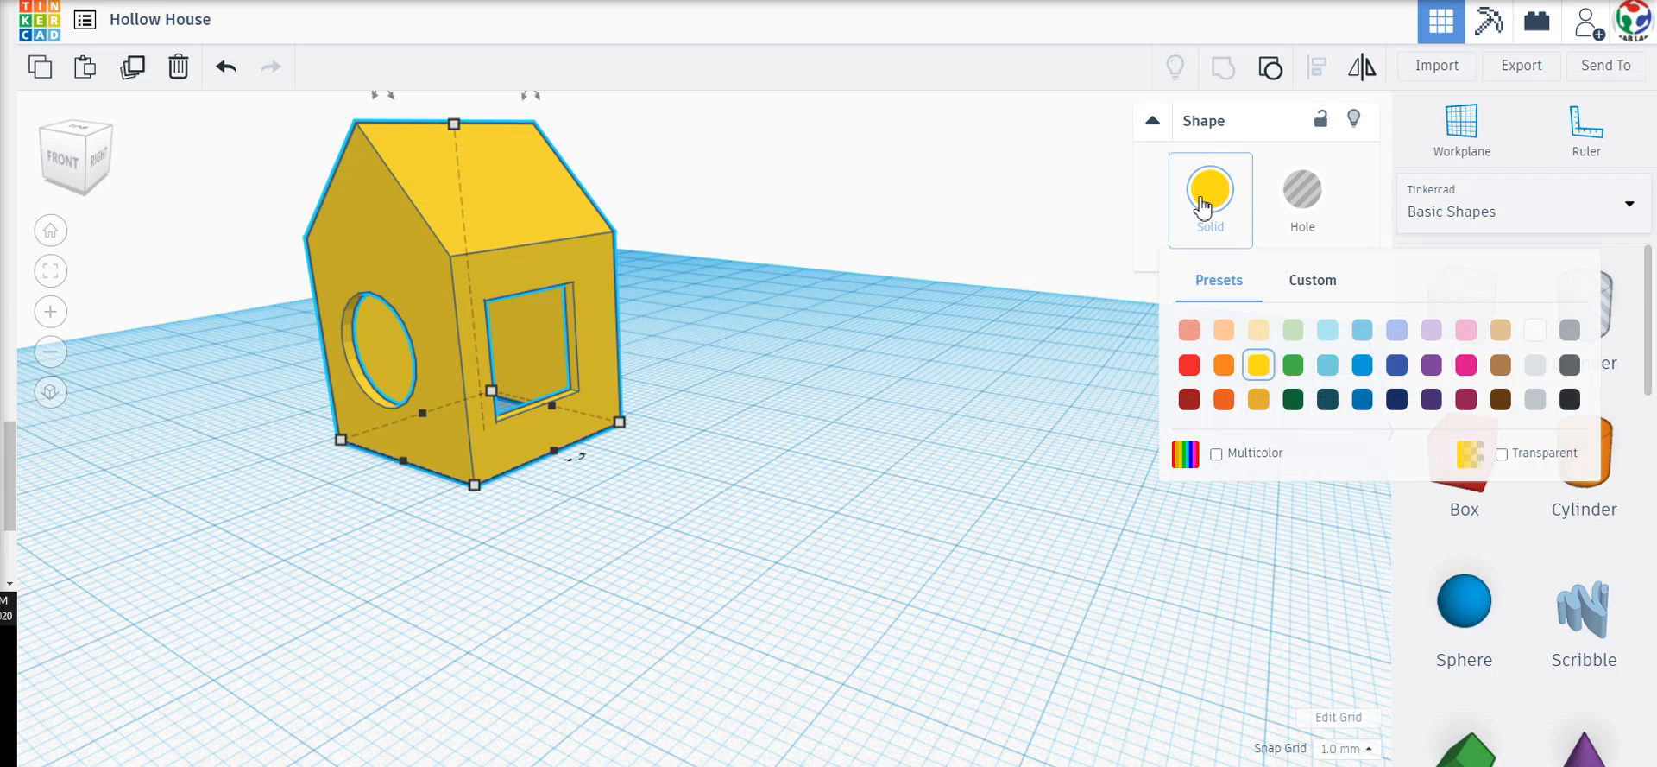
click(1187, 367)
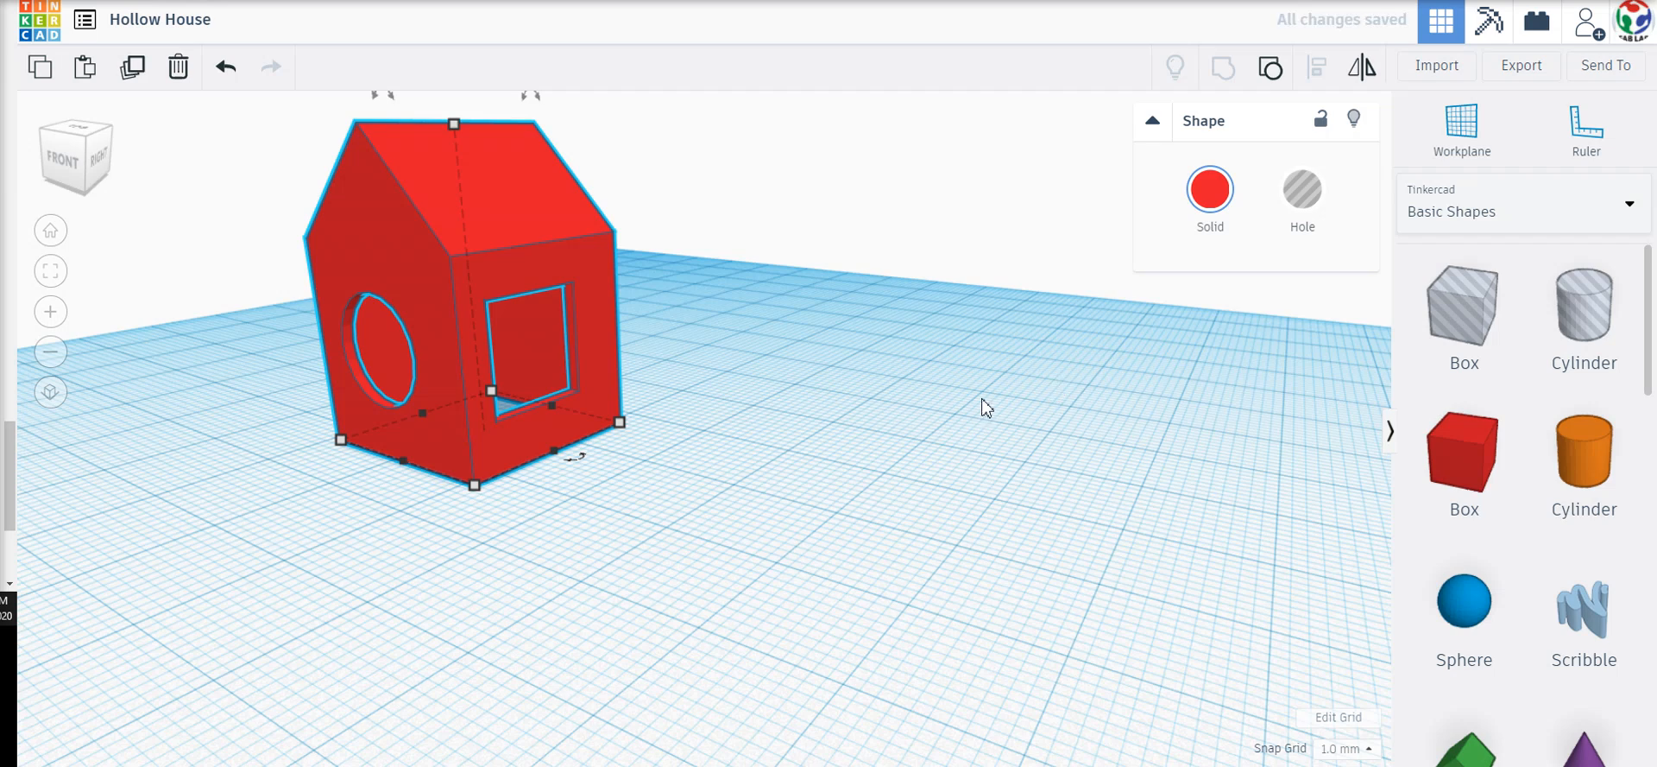
right_drag(981, 407, 943, 425)
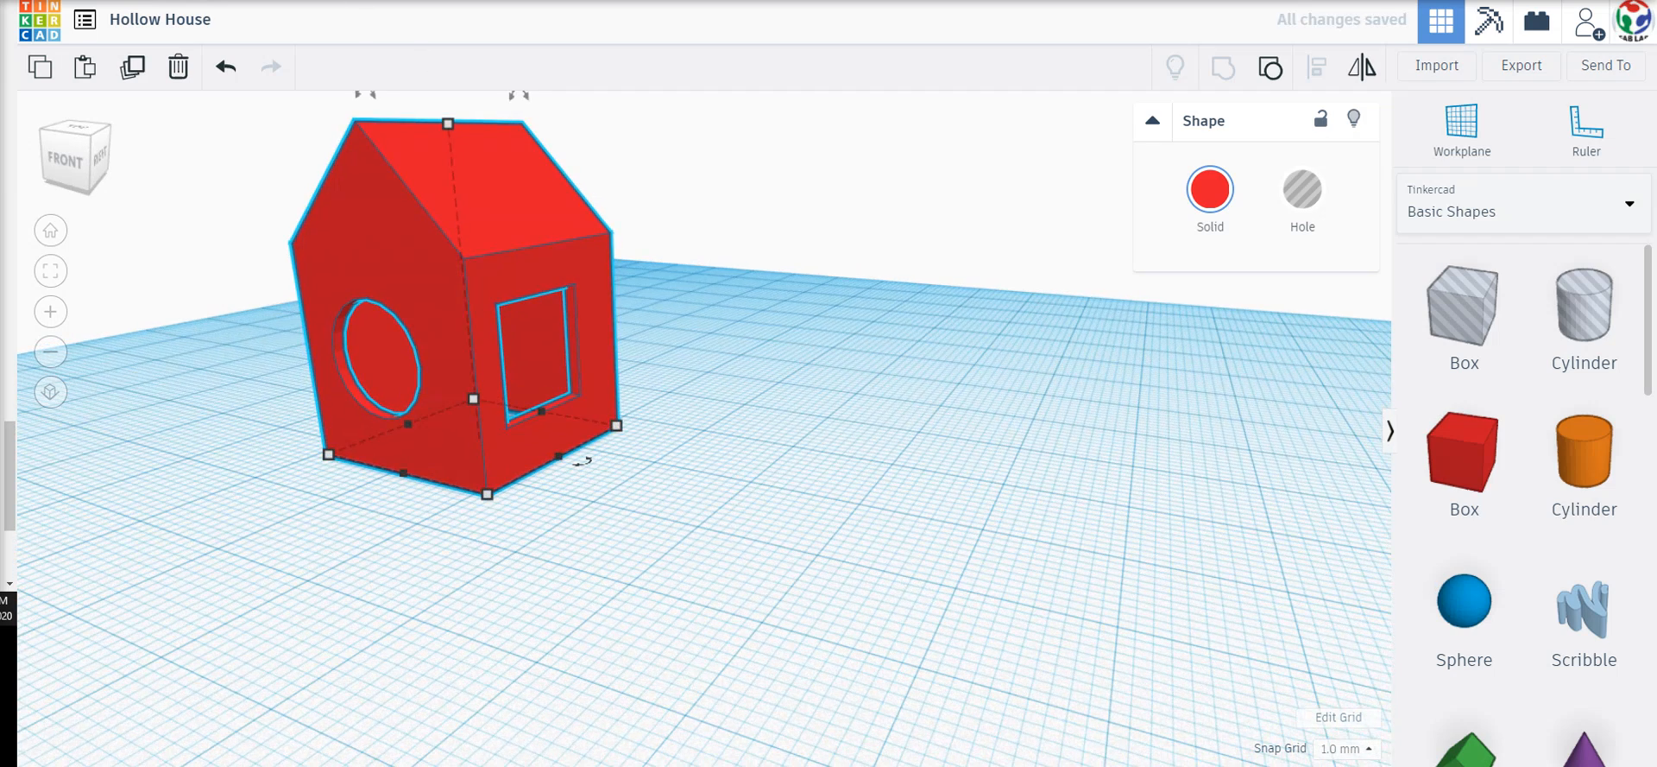